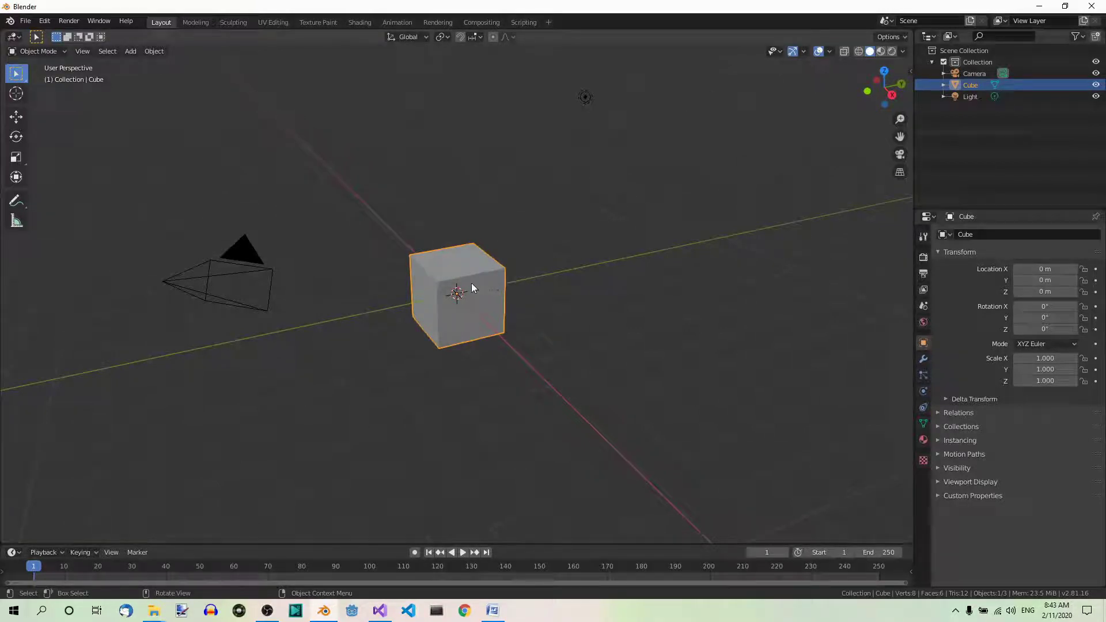
- Delete the default cube so only the camera and light remain
key(x)
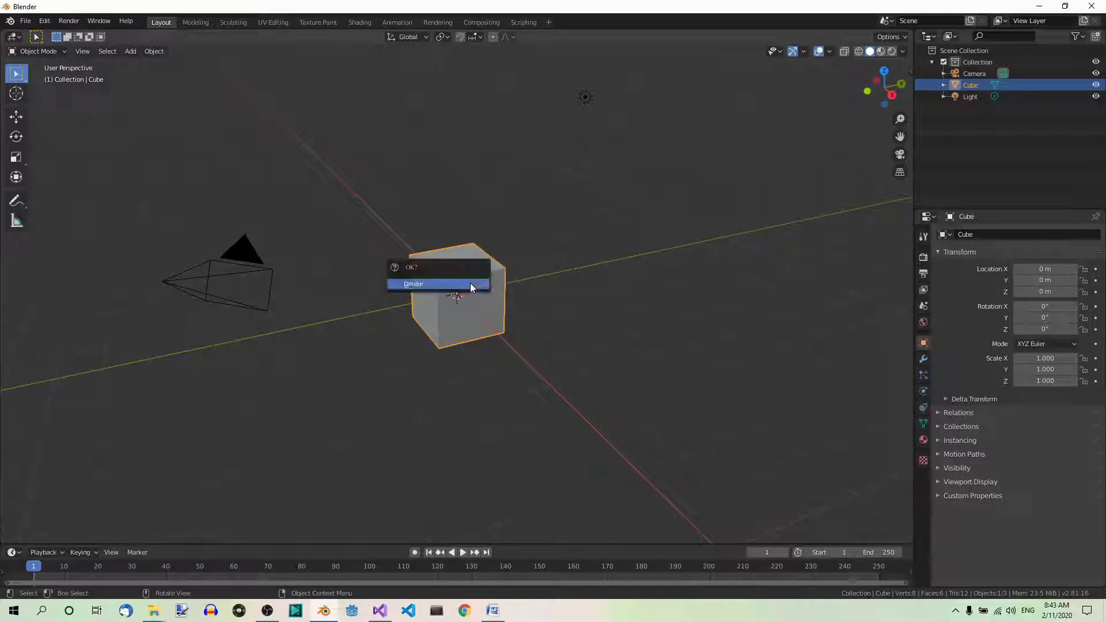
click(470, 282)
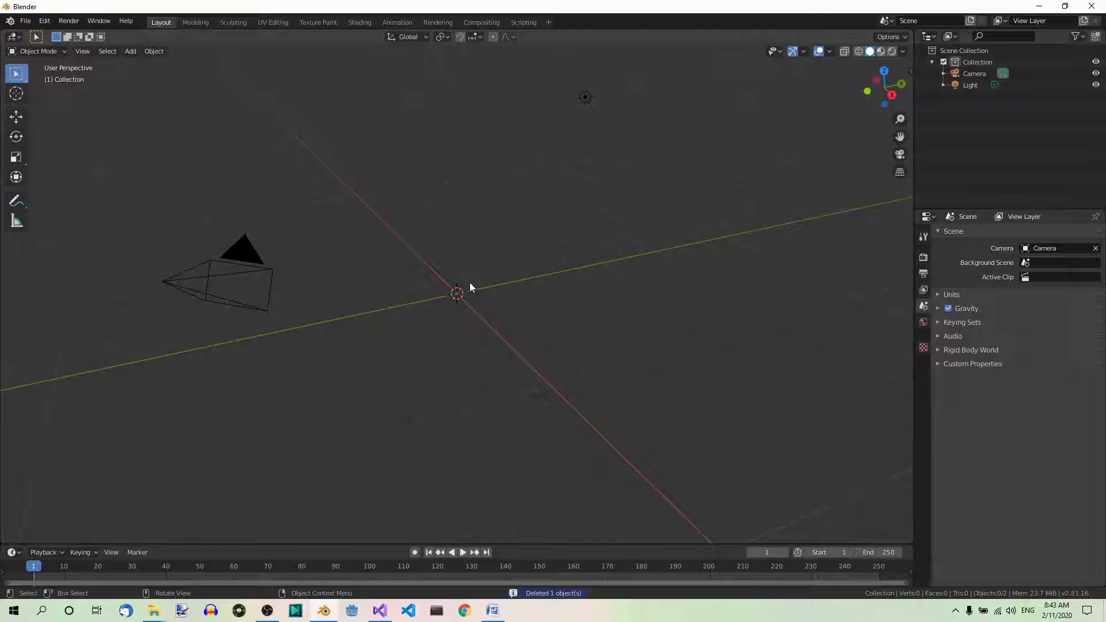
- Save the new file into D:\Rec under the name 'Music Visualization'
key(ctrl+s)
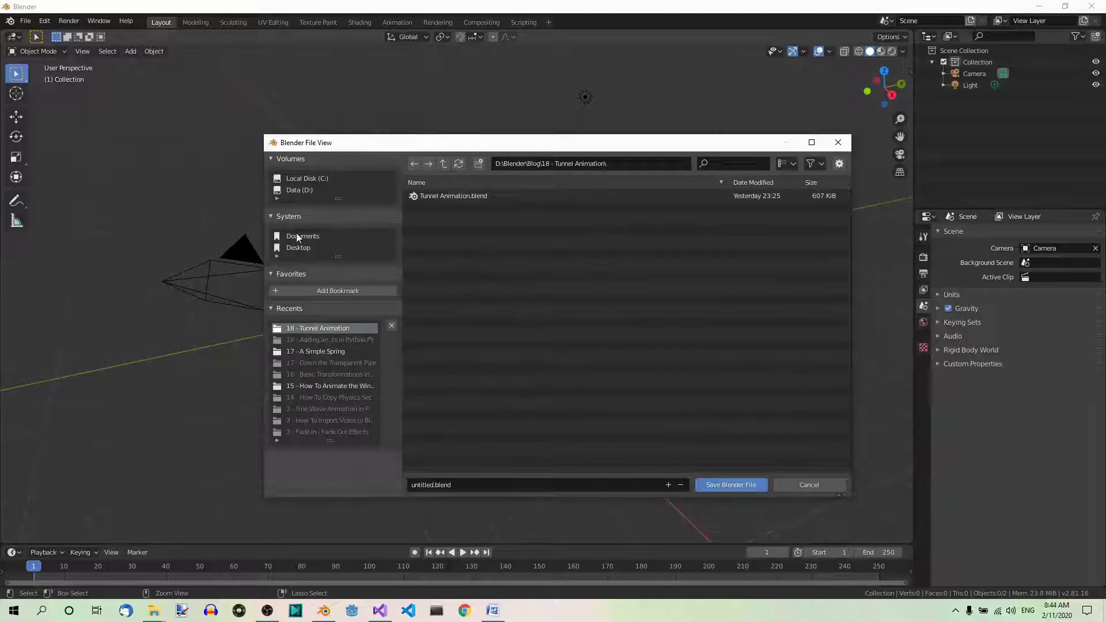
click(299, 248)
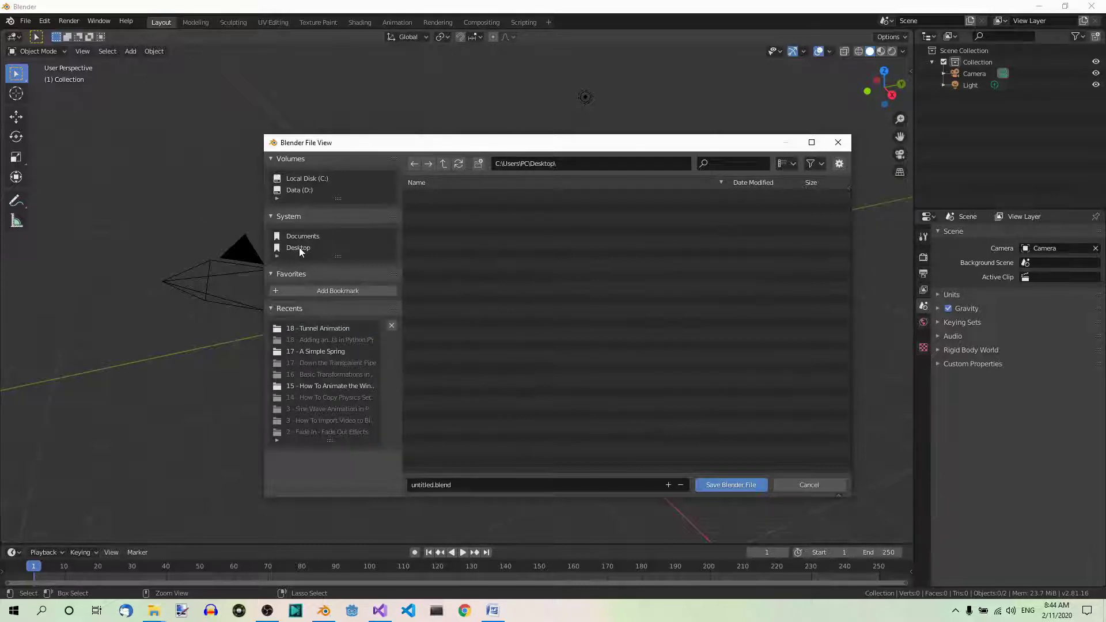
click(303, 190)
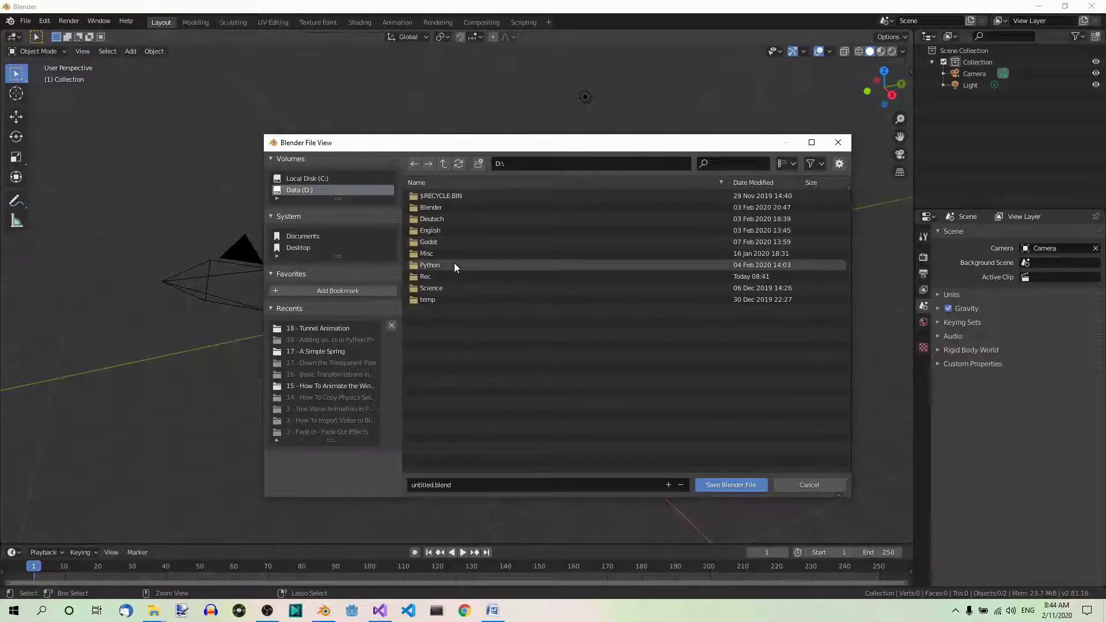
double_click(433, 276)
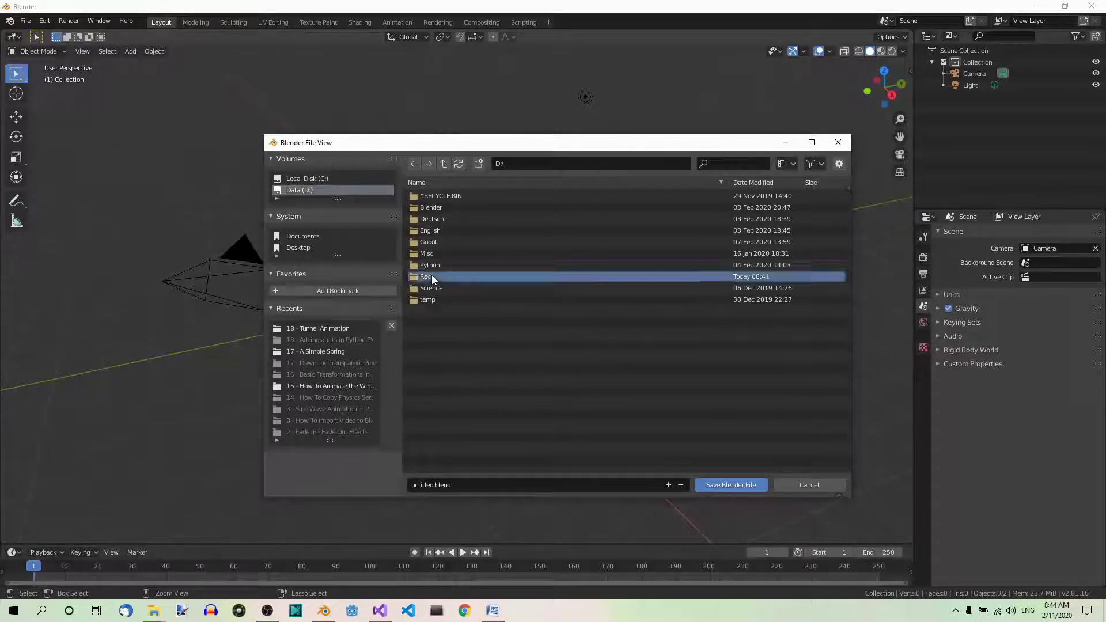
click(417, 484)
double_click(417, 485)
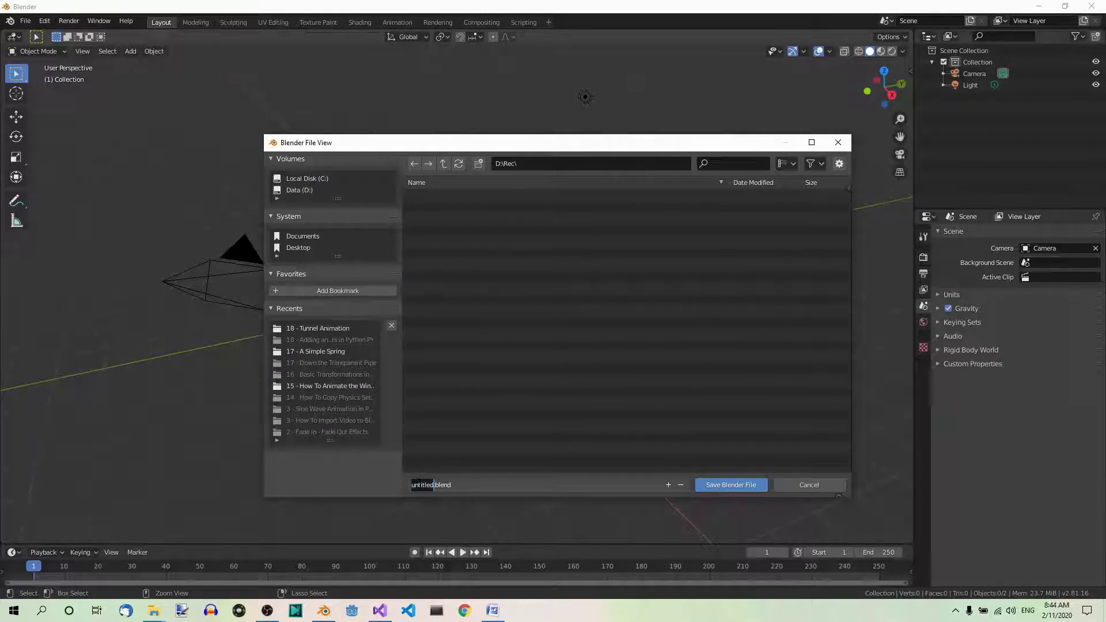
text(Music Visualization)
click(732, 486)
click(731, 485)
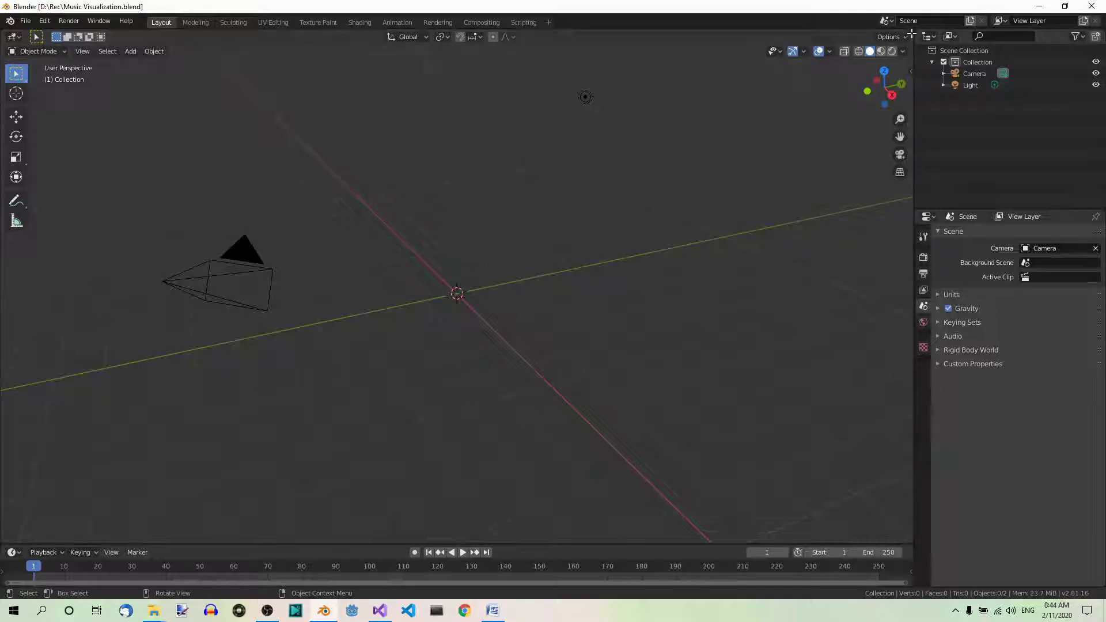
- Split the 3D viewport into two stacked 3D view areas
drag(912, 34, 879, 255)
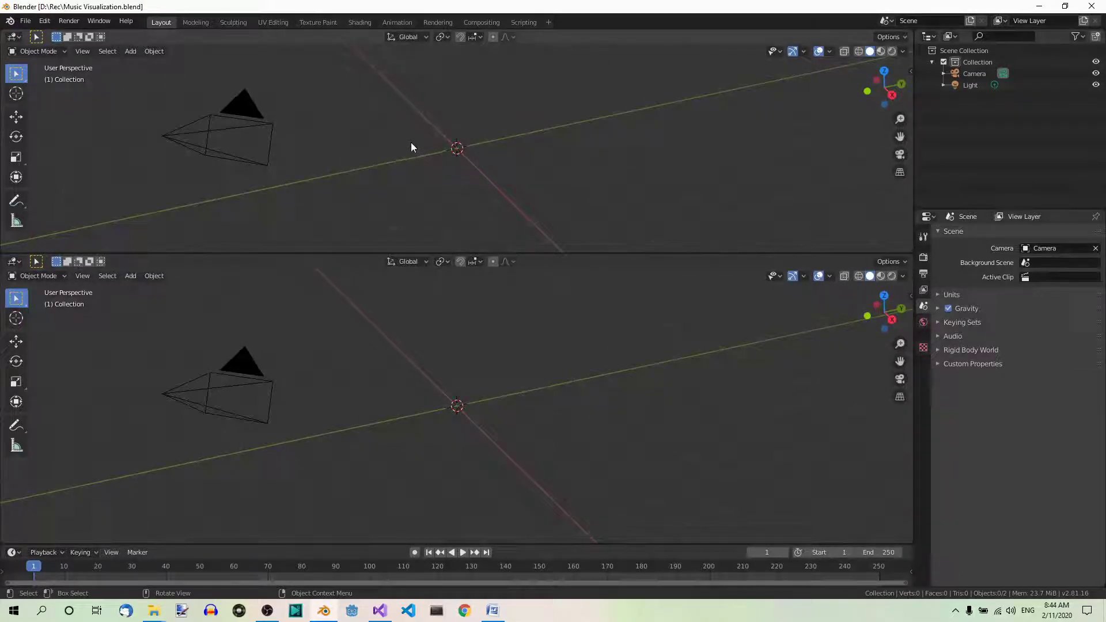
- Turn the upper area into a Video Sequencer and show its Add strip menu
click(14, 37)
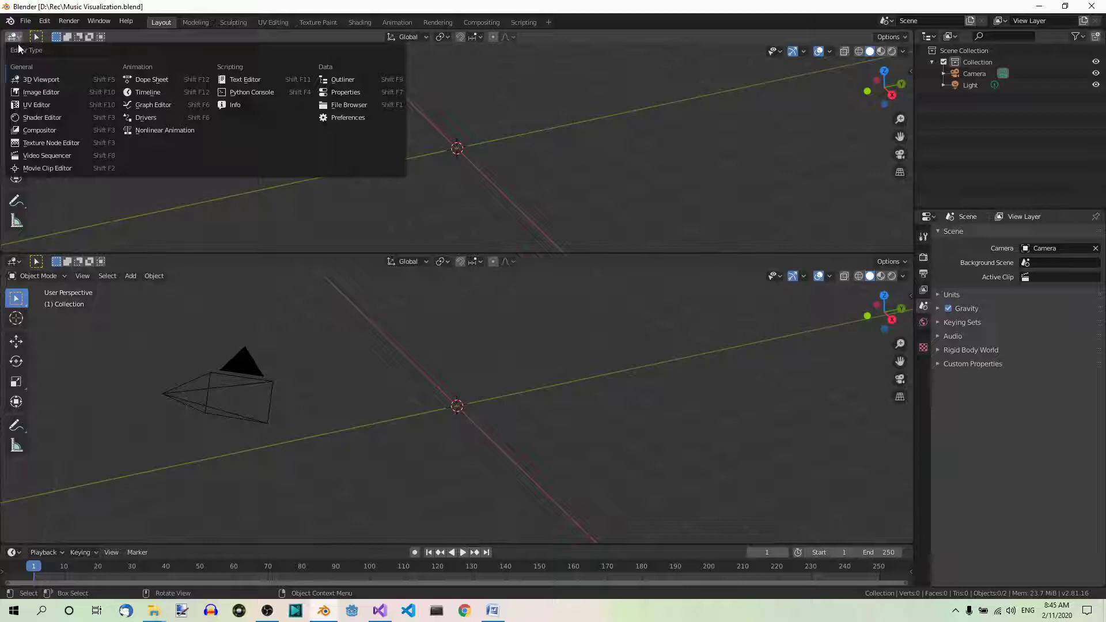
click(50, 156)
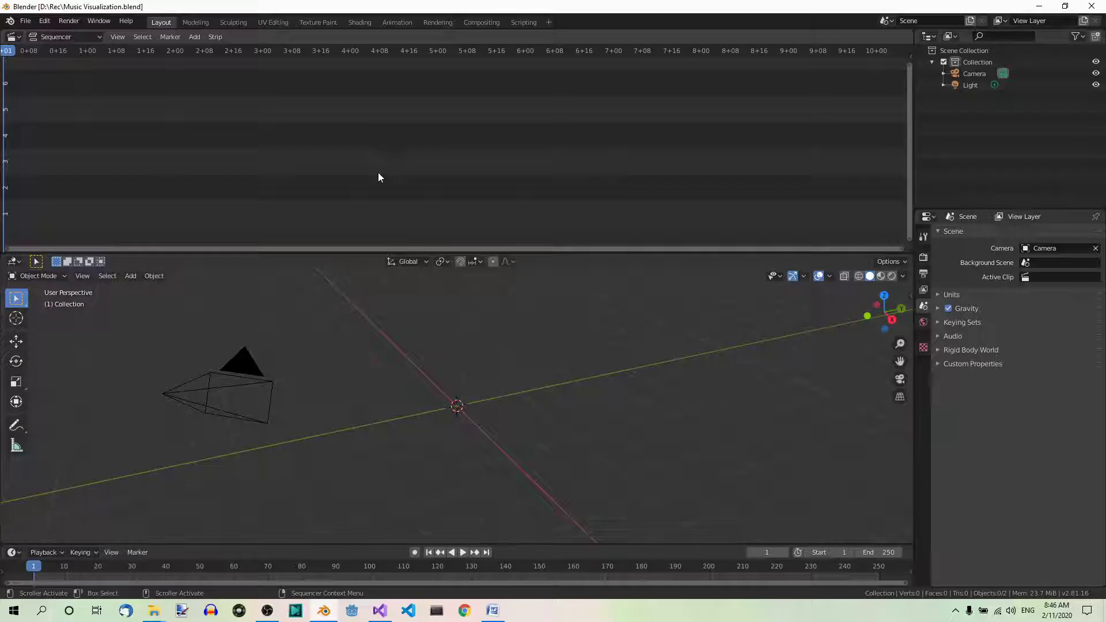
click(194, 38)
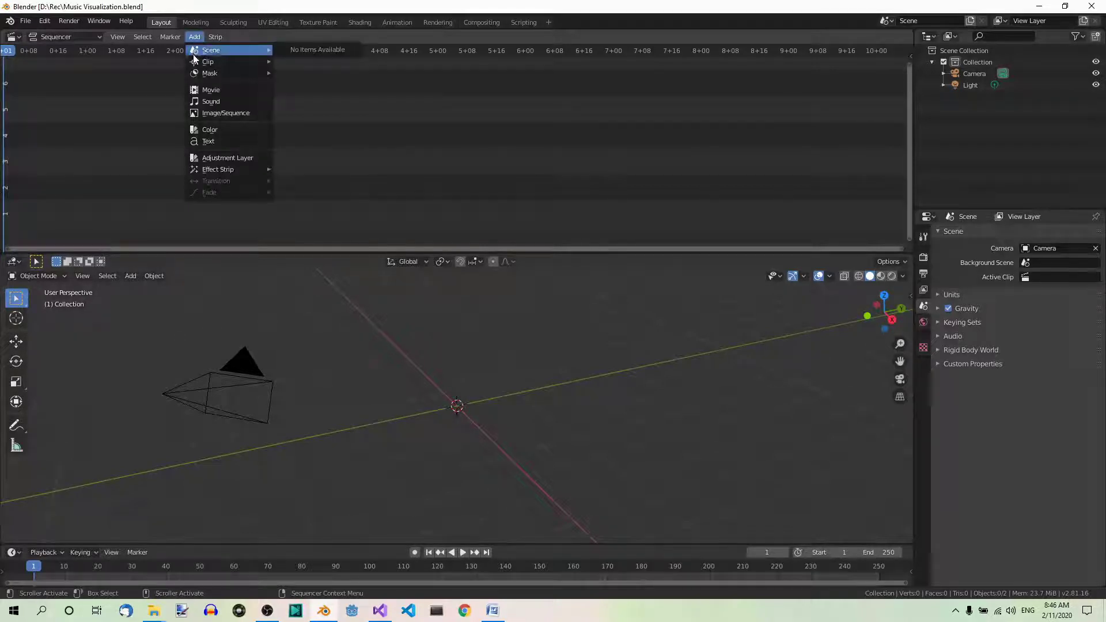
- Add music.wav from D:\Rec as a 741-frame sound strip
click(224, 106)
click(435, 195)
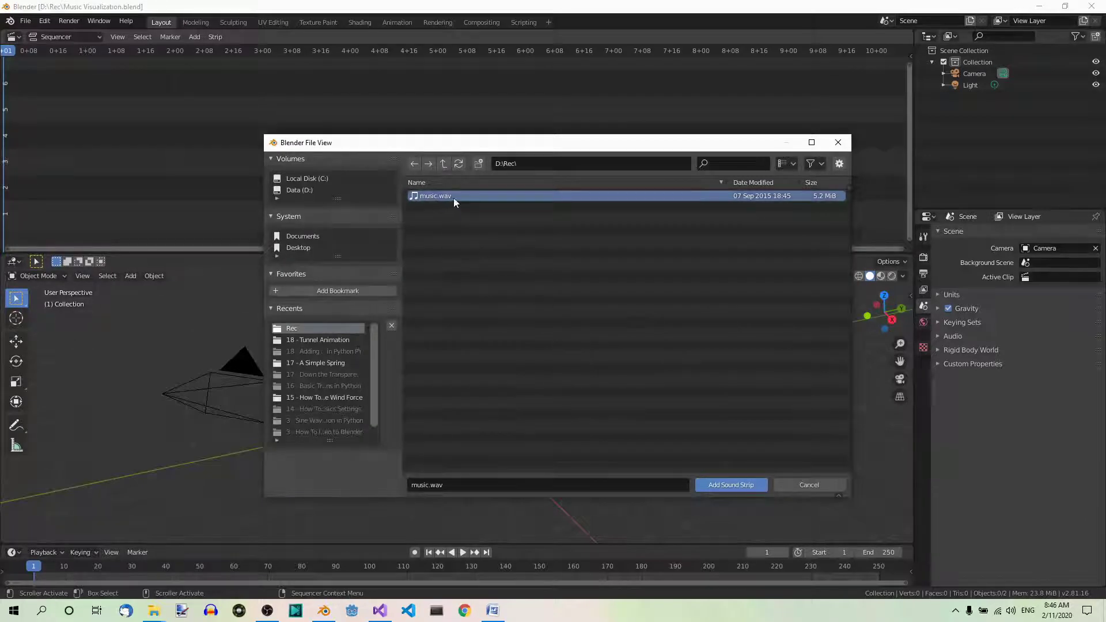
click(729, 485)
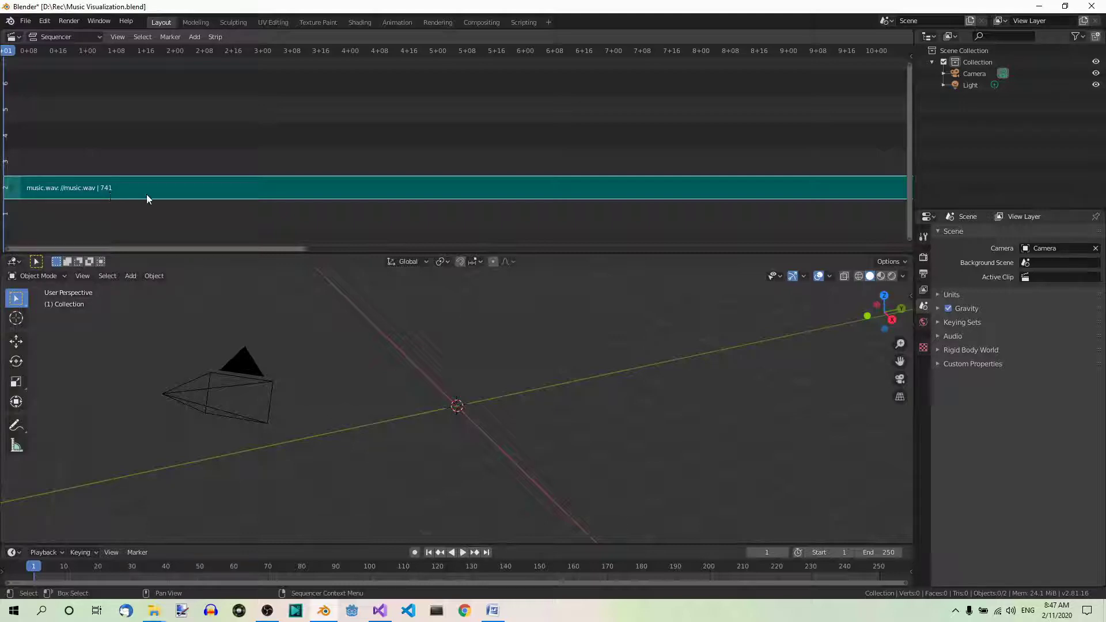
- Set the timeline's End frame to 741
click(887, 552)
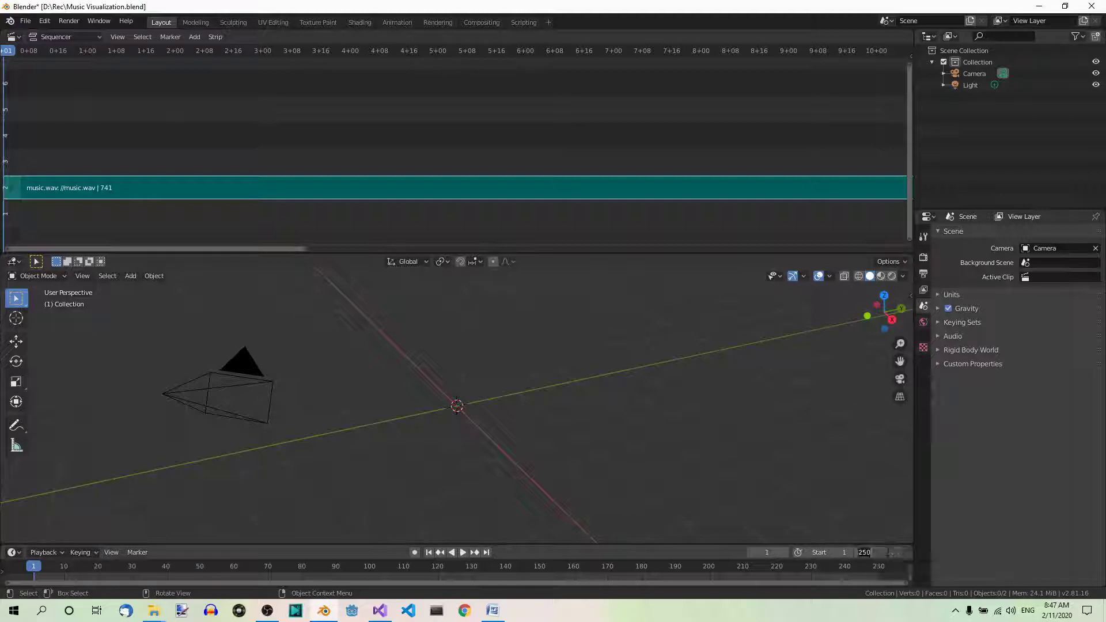
text(741)
key(Return)
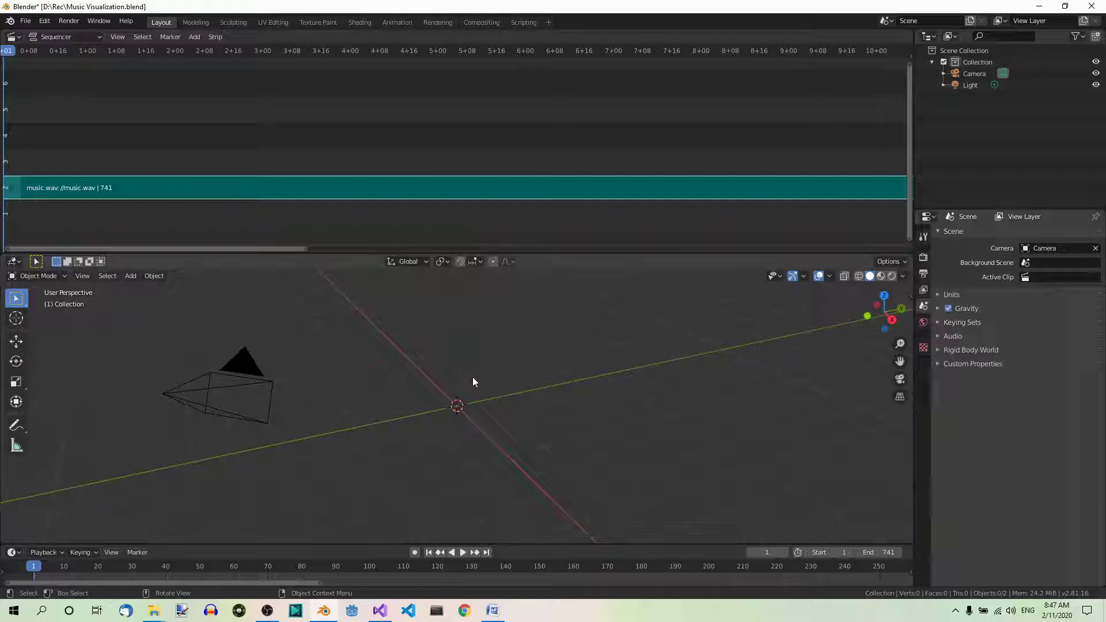
- Add a plane scaled by 10 at the origin and shrink the Sequencer area
key(shift+a)
mouse_move(472, 375)
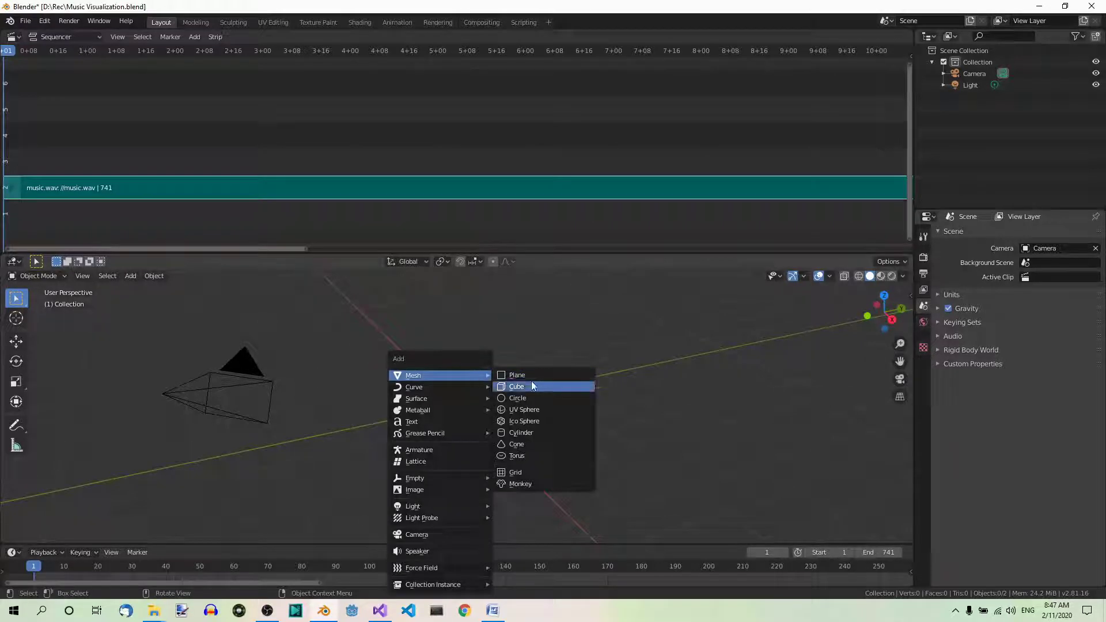
click(534, 377)
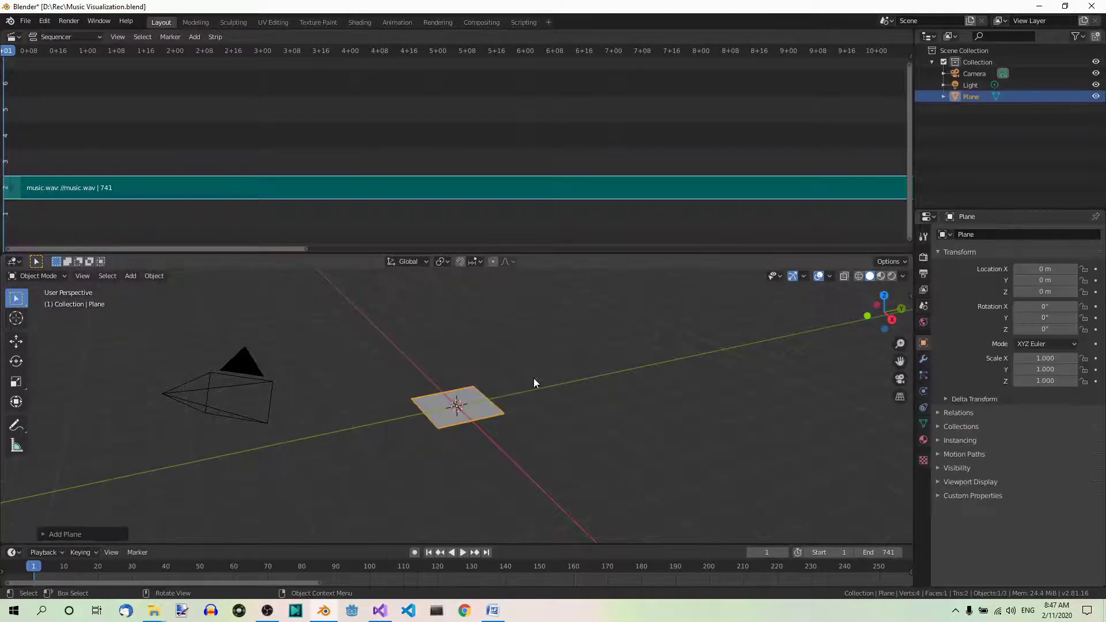
text(s)
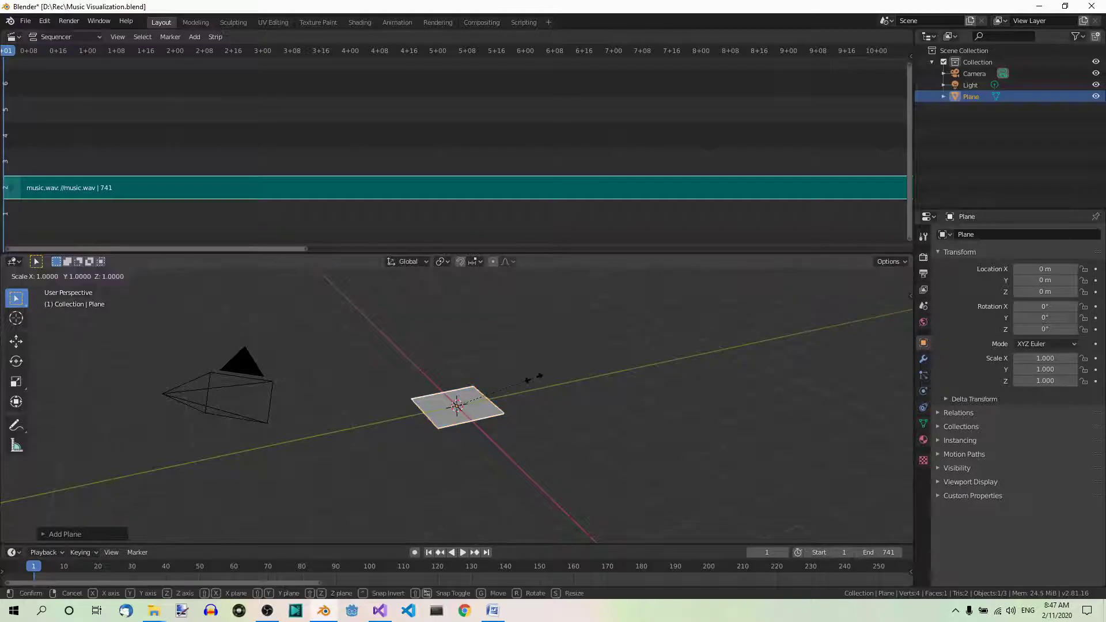
text(10)
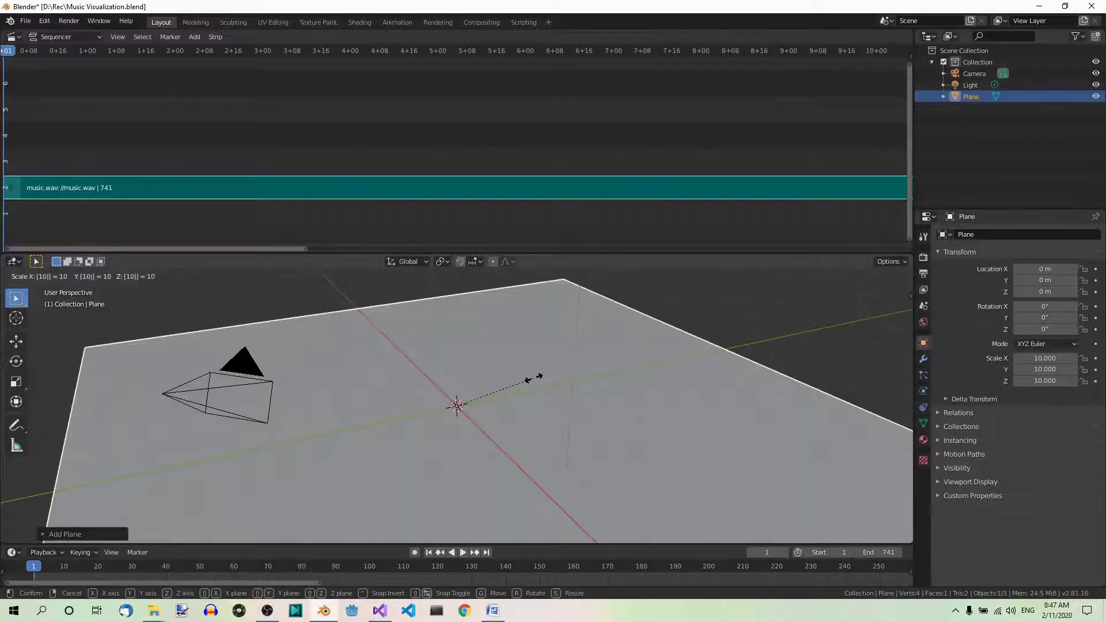
key(Return)
scroll(532, 378, down, 3)
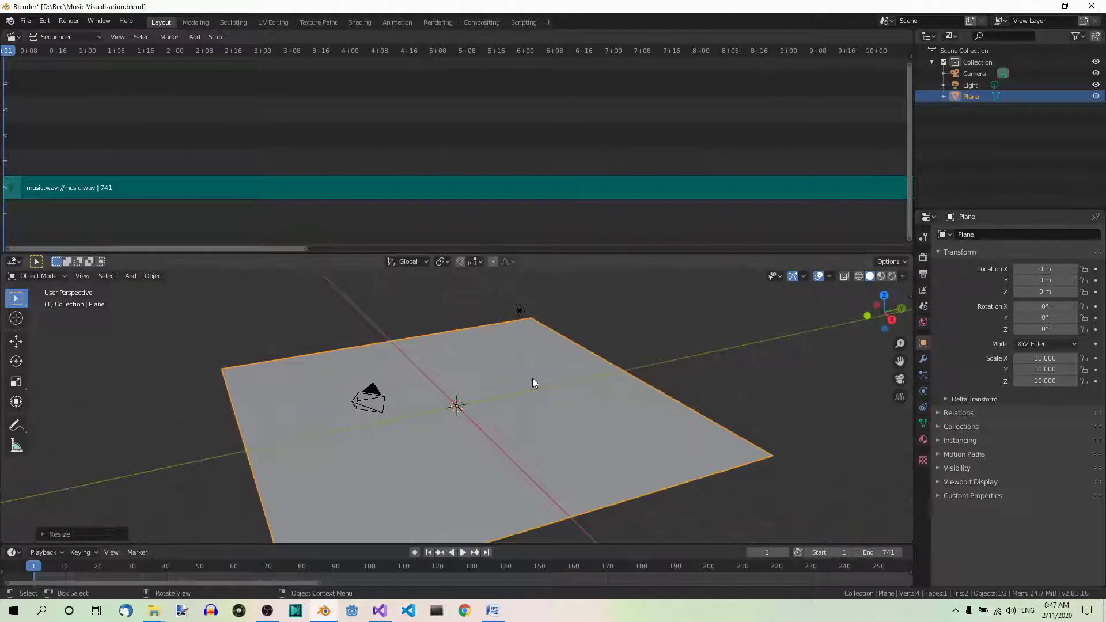
drag(614, 253, 614, 164)
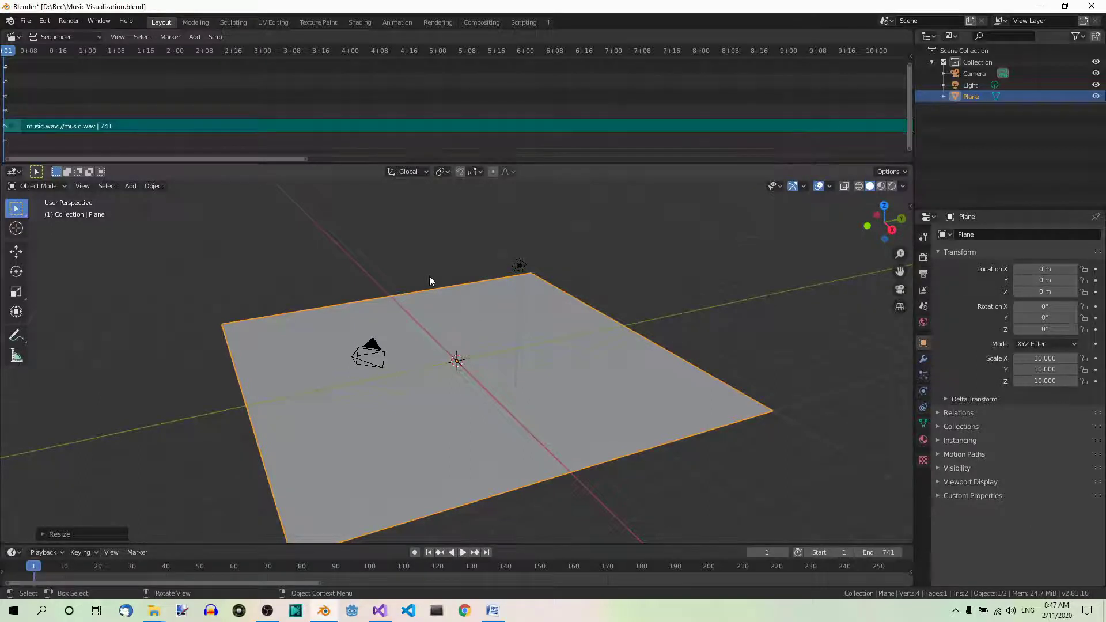
- Subdivide the plane with 100 cuts in Edit Mode, then return to Object Mode
key(Tab)
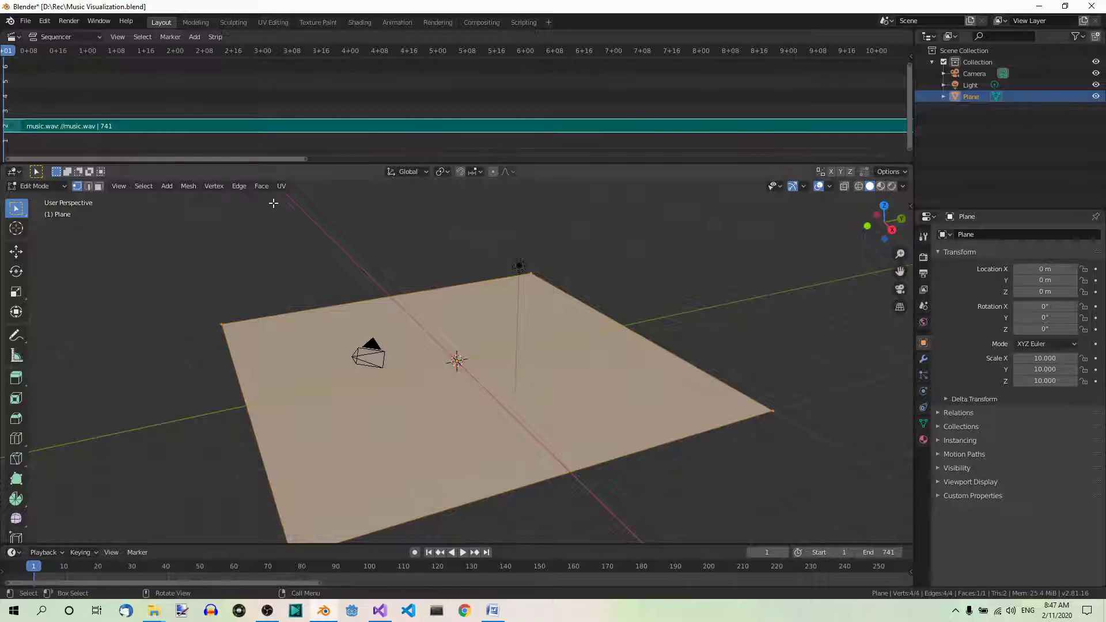
click(243, 187)
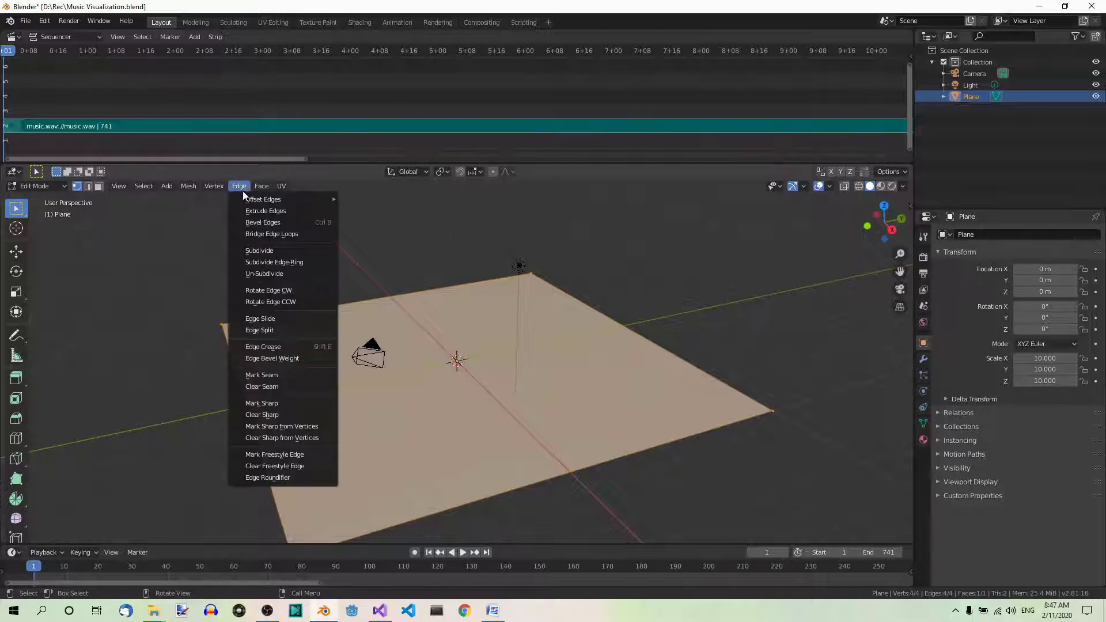
click(261, 251)
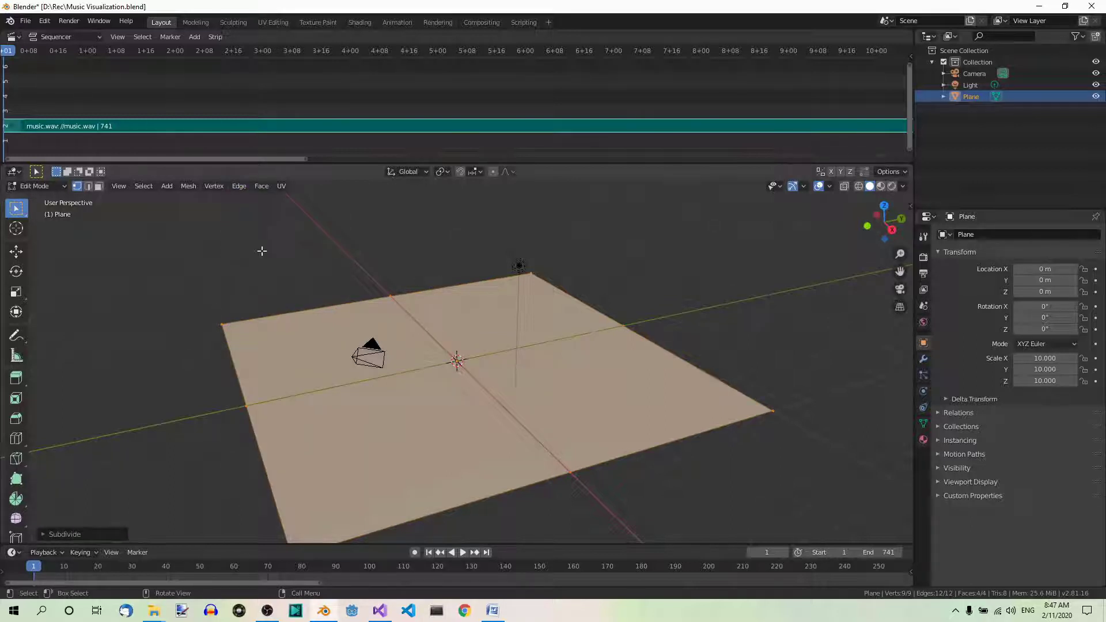
click(43, 534)
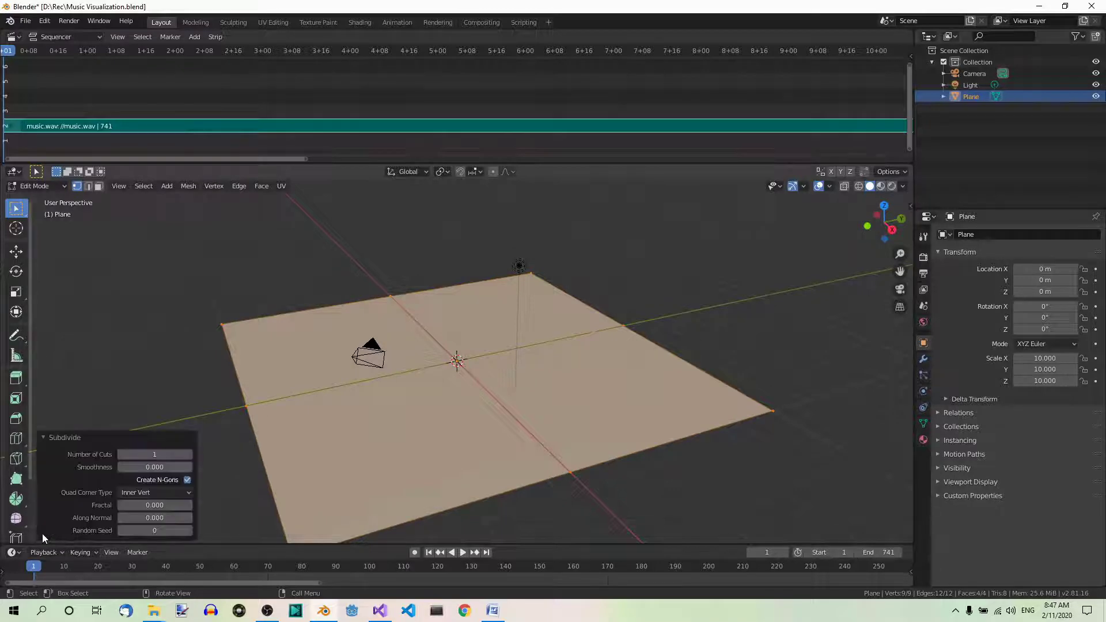
click(159, 455)
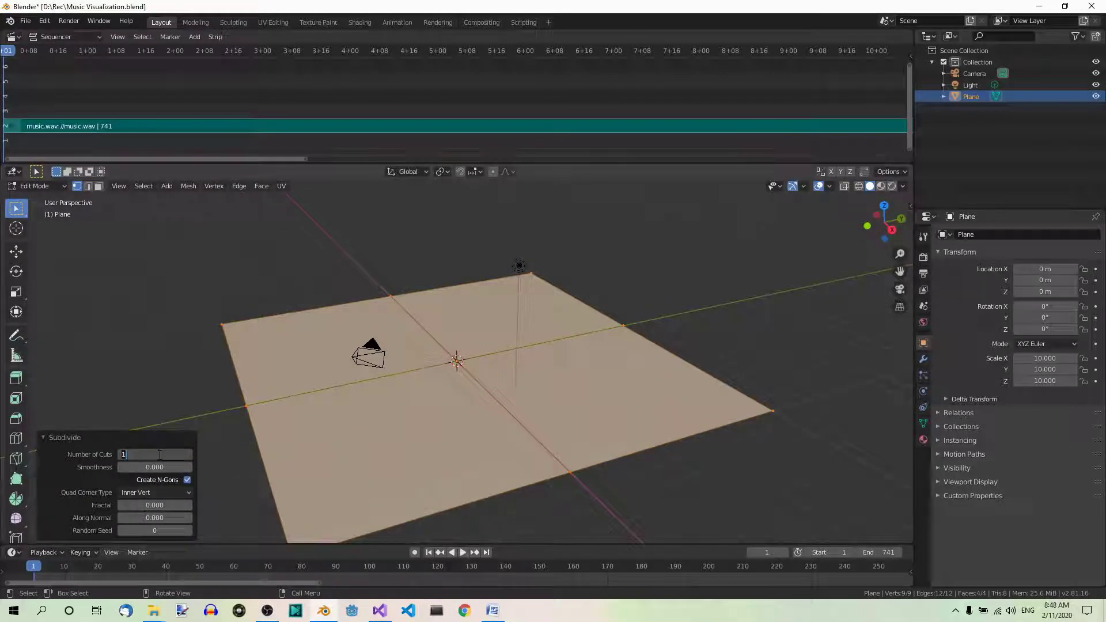
text(100)
key(Return)
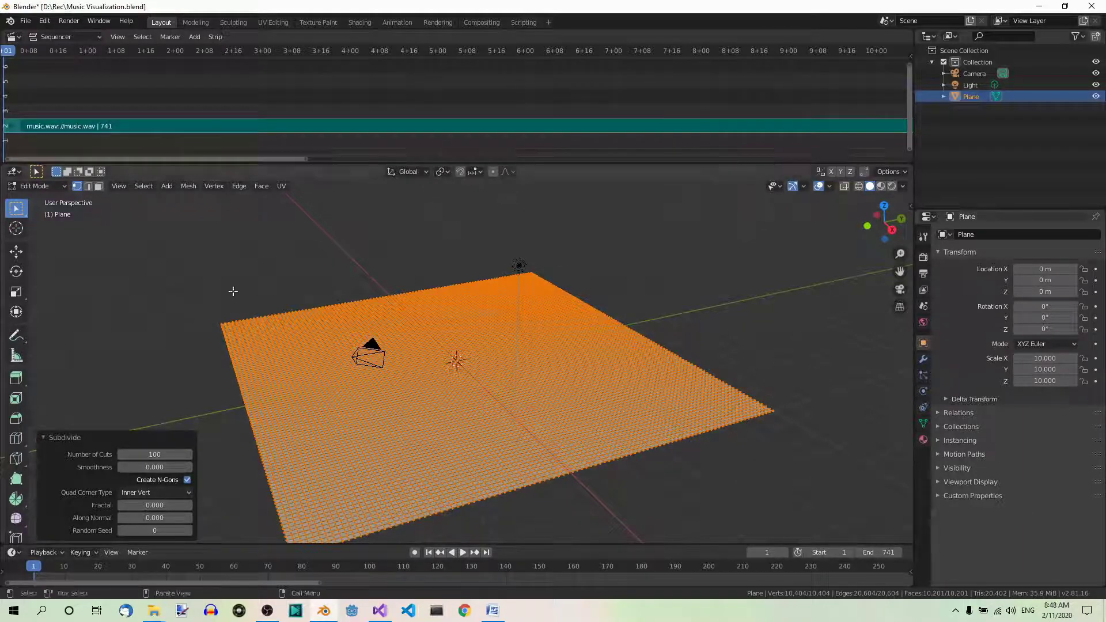
key(Tab)
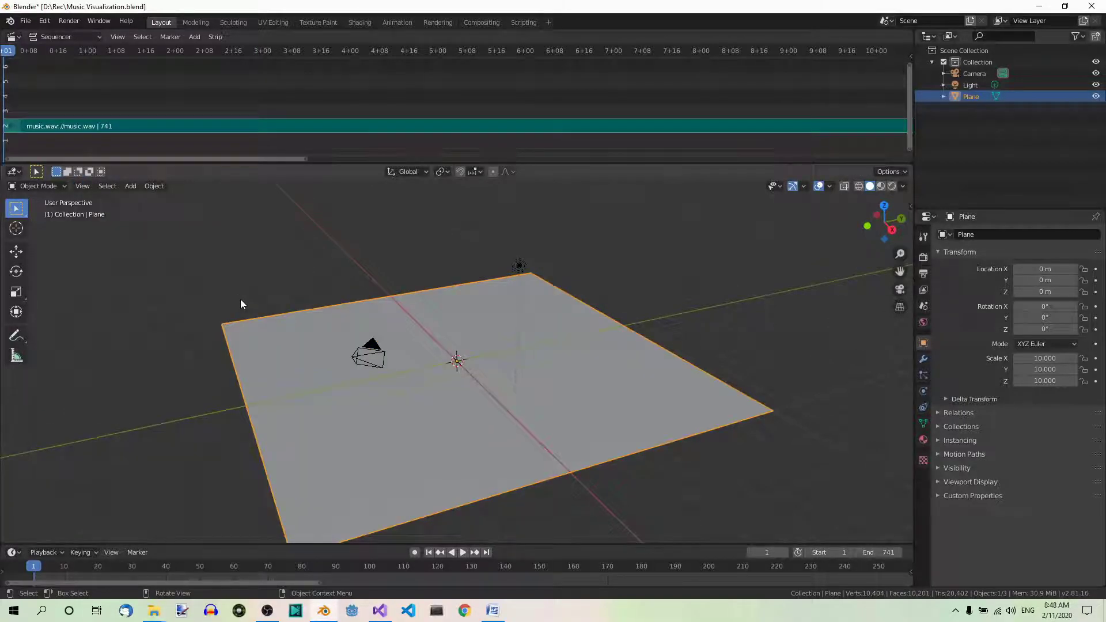
- Create a new Stucci texture with Cell Noise basis and Hard type
click(923, 460)
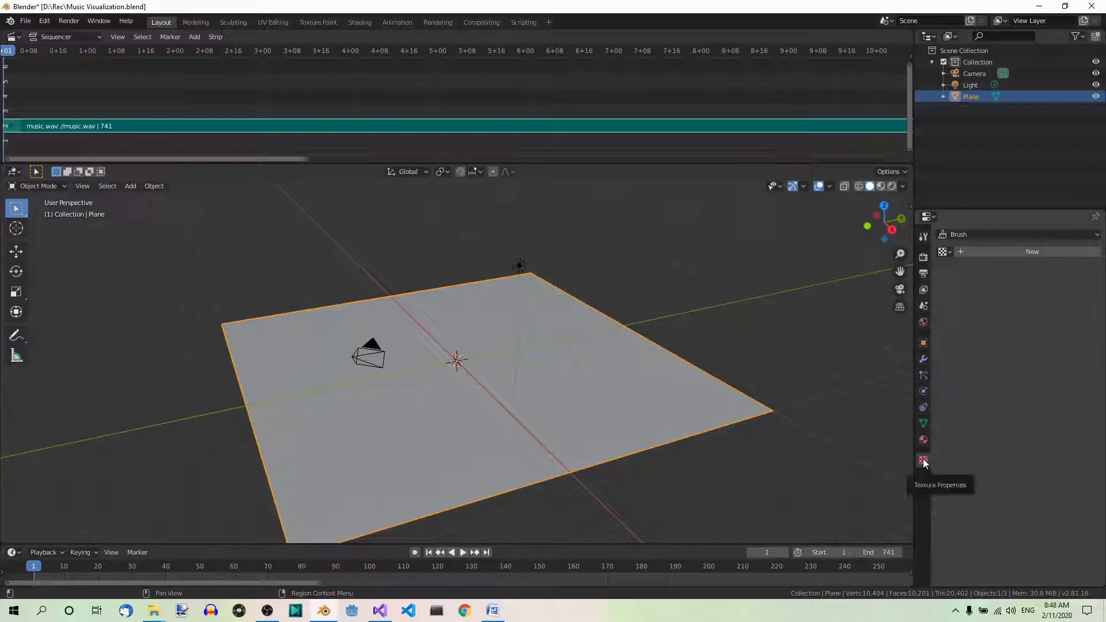
click(1039, 253)
click(1097, 271)
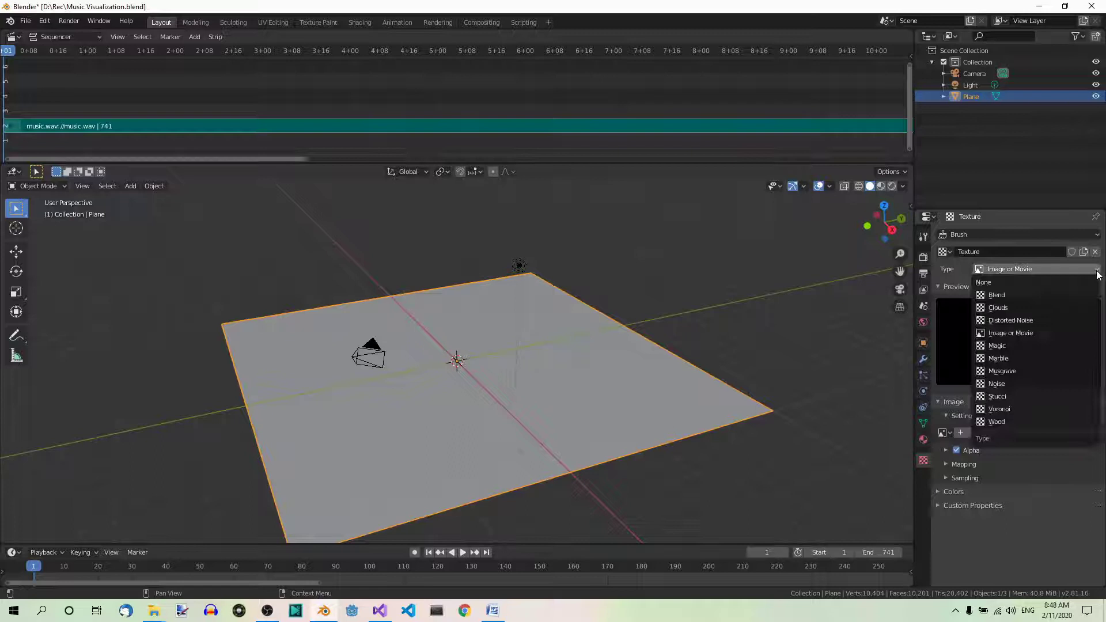
click(1008, 396)
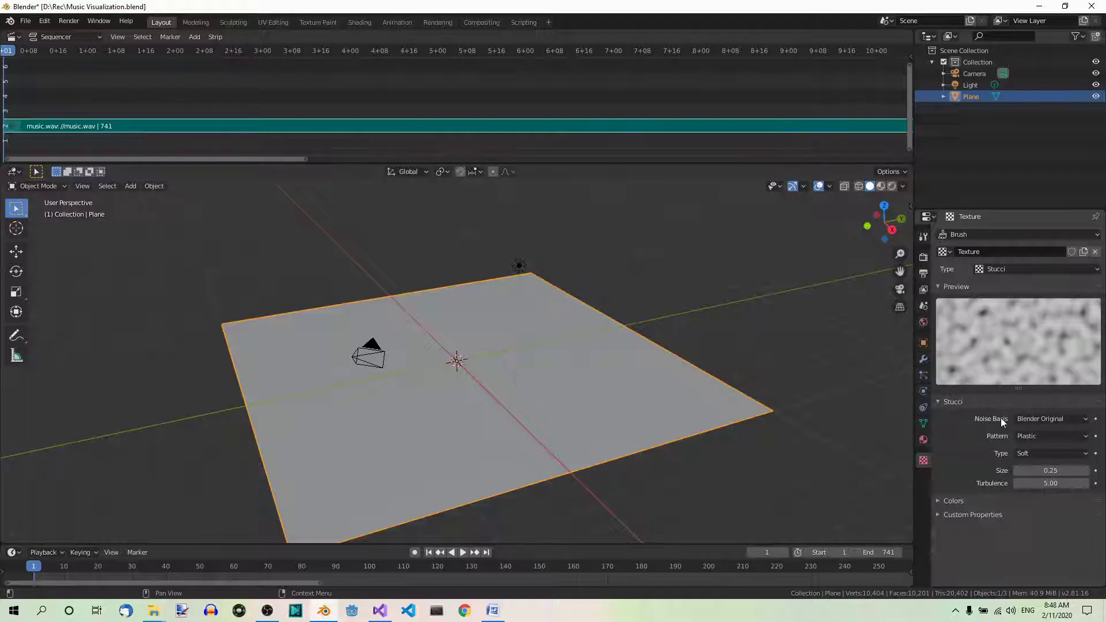
click(1087, 421)
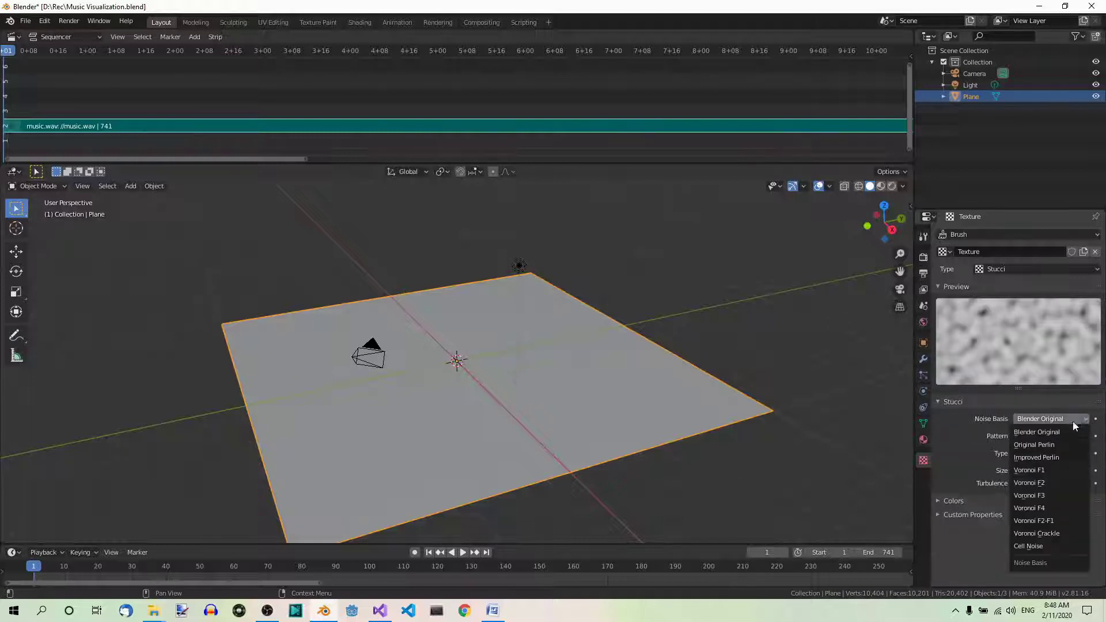
click(1042, 546)
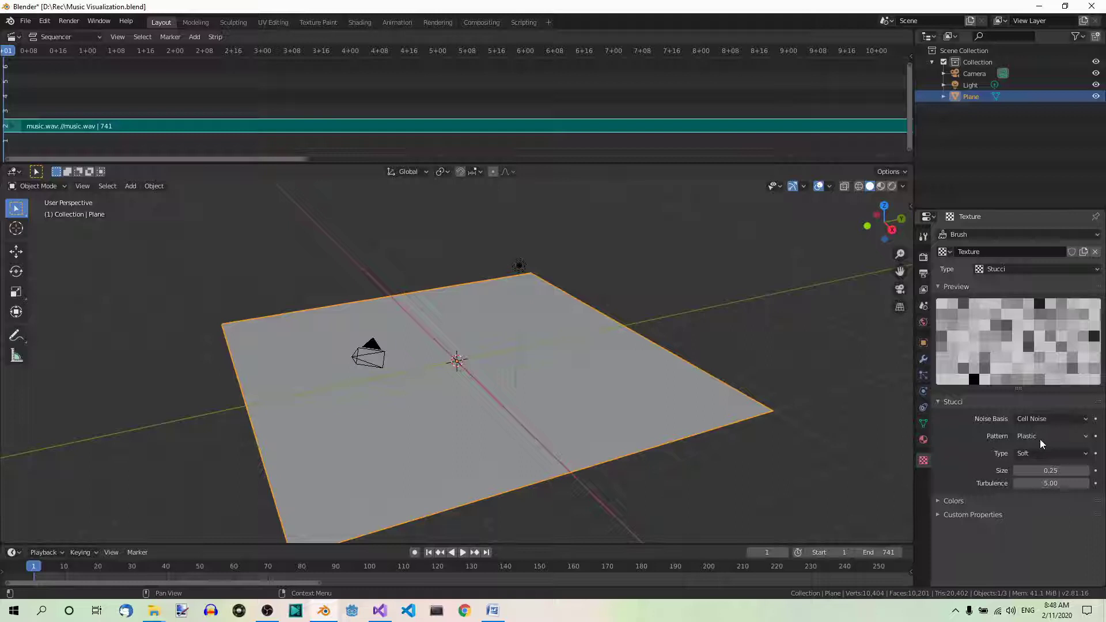
click(1082, 455)
click(1039, 479)
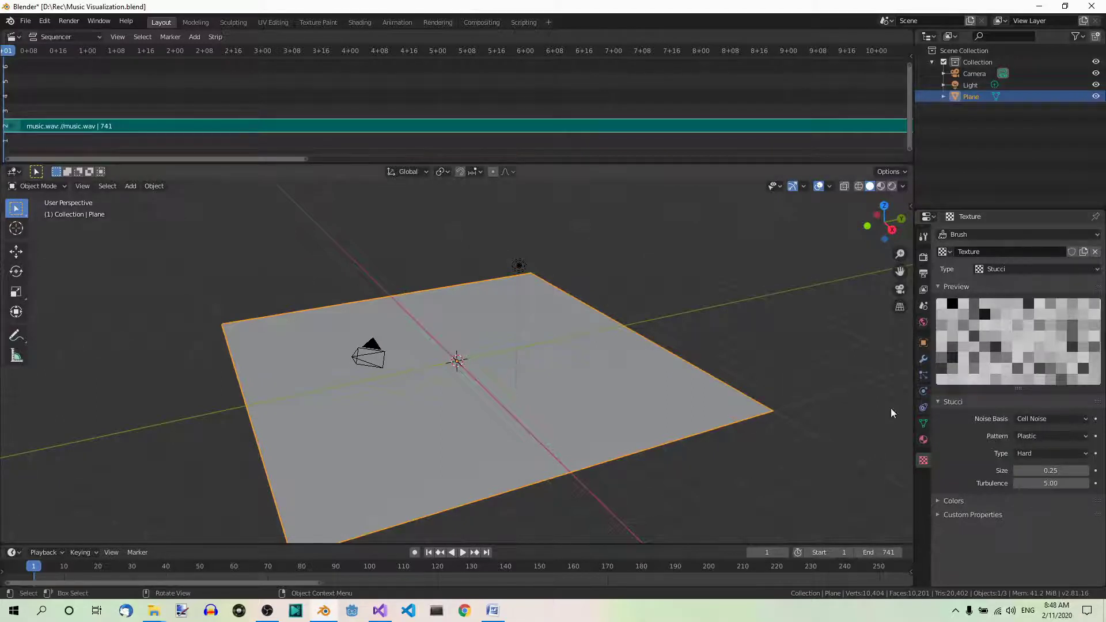
- Add a Displace modifier to the plane driven by the Stucci Texture
click(923, 360)
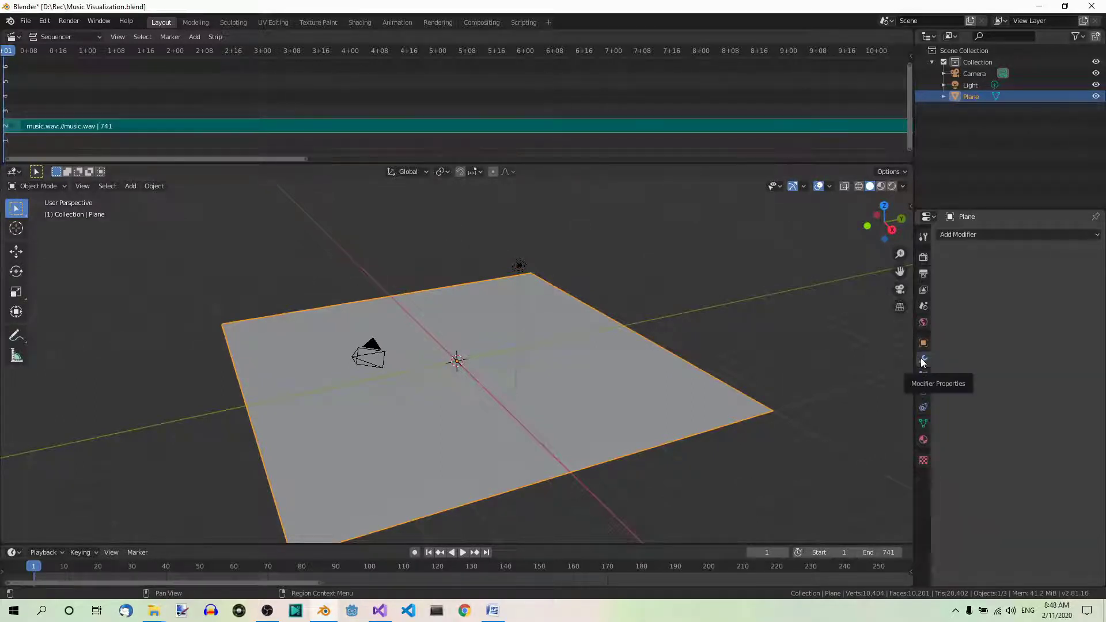
click(1011, 234)
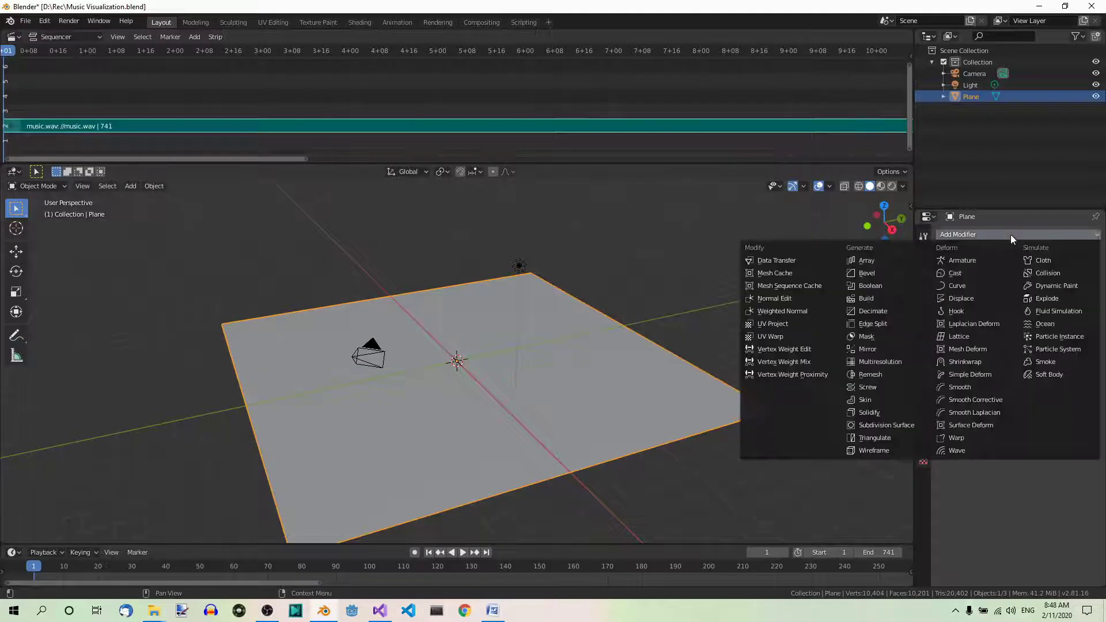
click(971, 299)
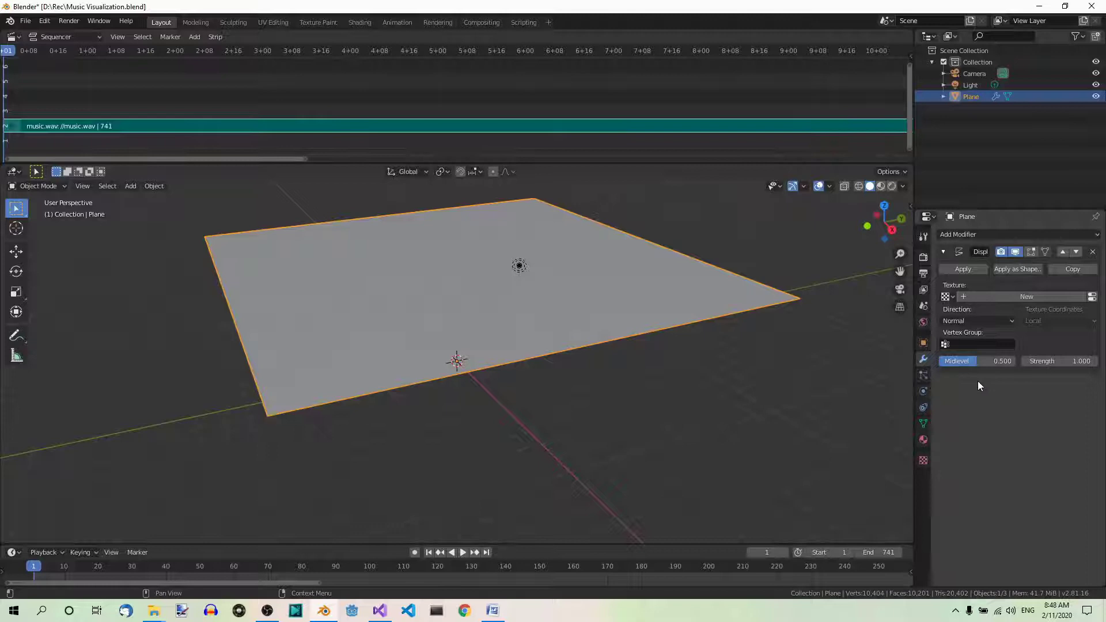
click(954, 297)
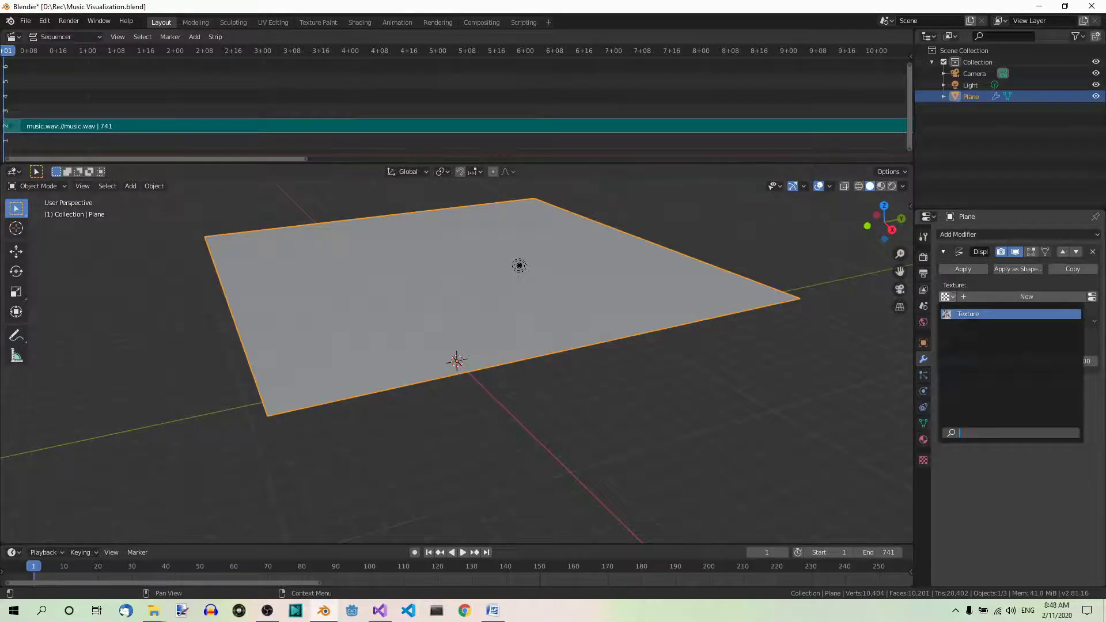
click(967, 314)
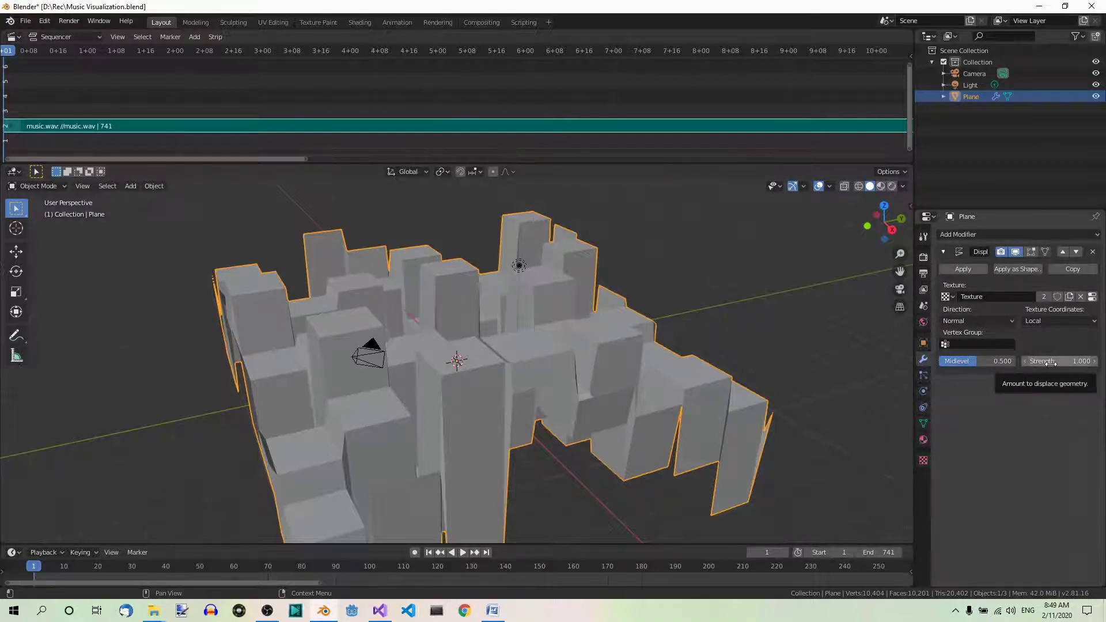
- Keyframe the Displace Strength, enlarge the timeline, and turn the Sequencer area into a Graph Editor
key(i)
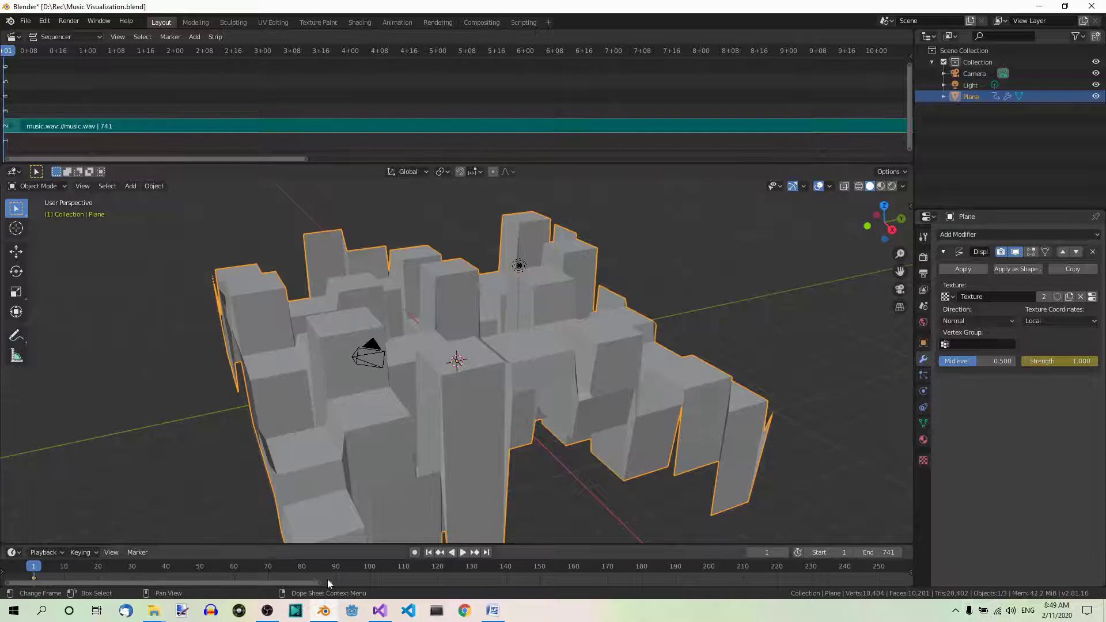
drag(561, 543, 565, 505)
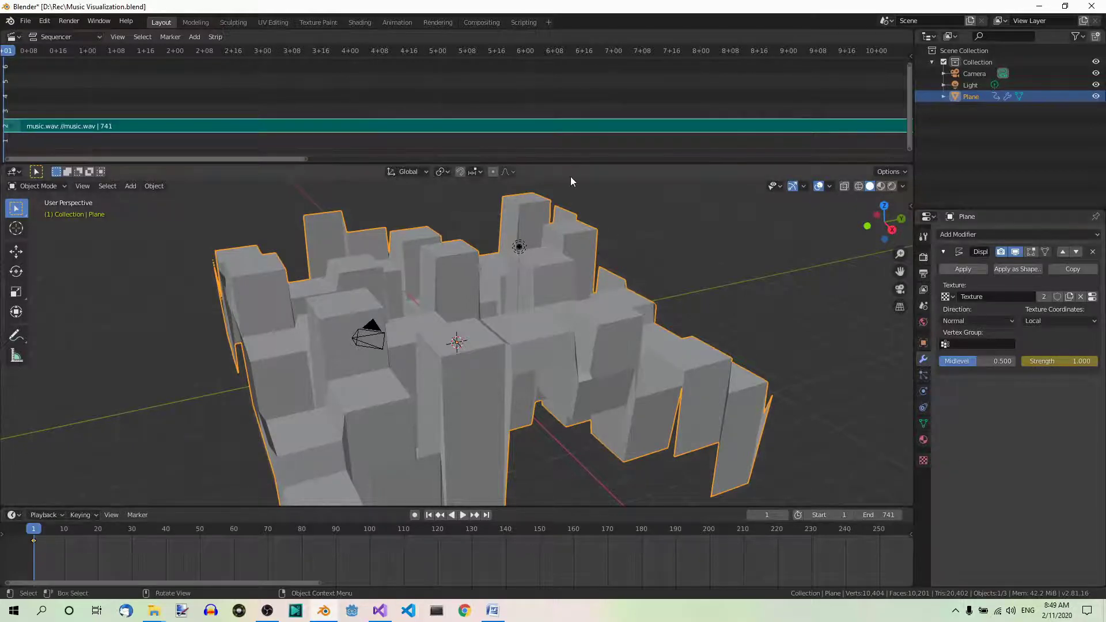
click(14, 37)
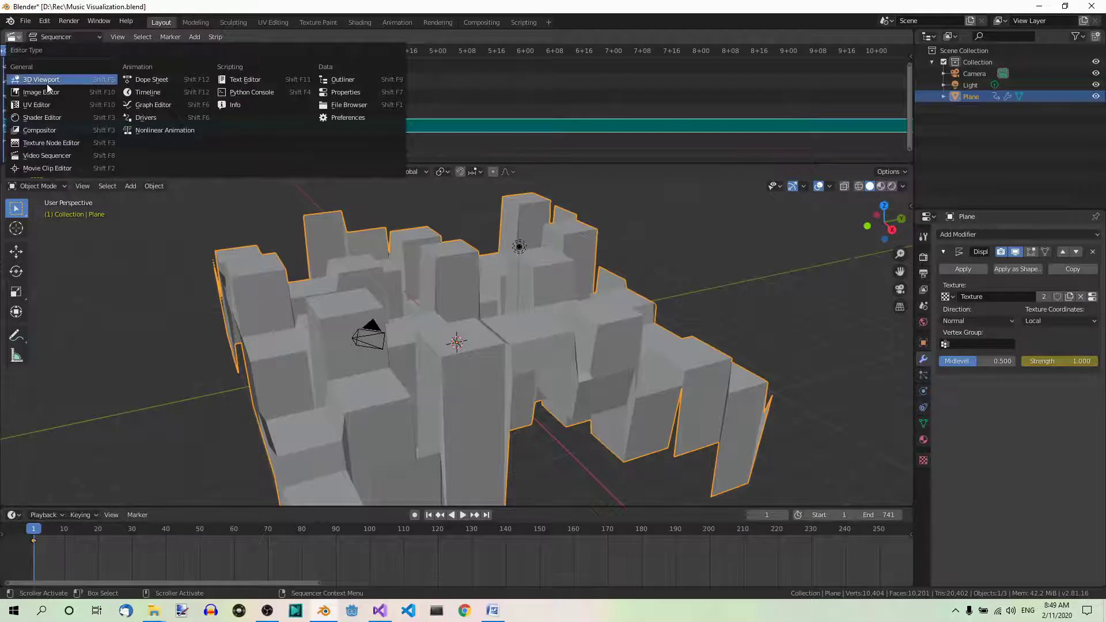
click(147, 104)
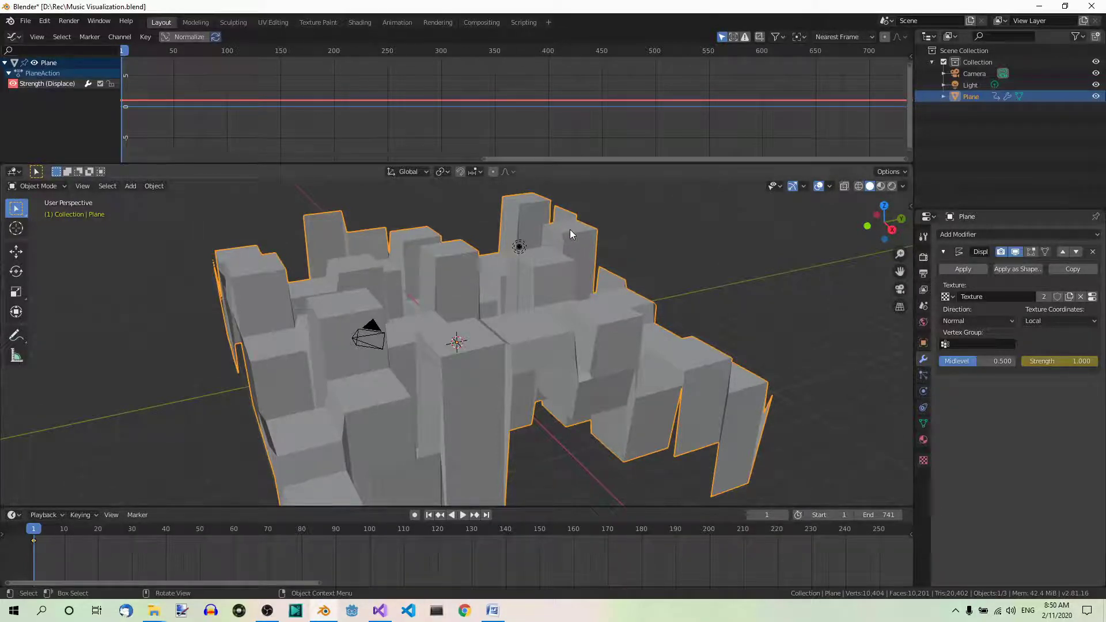
- Bake music.wav into the Displace Strength curve with Bake Sound to F-Curves
click(146, 37)
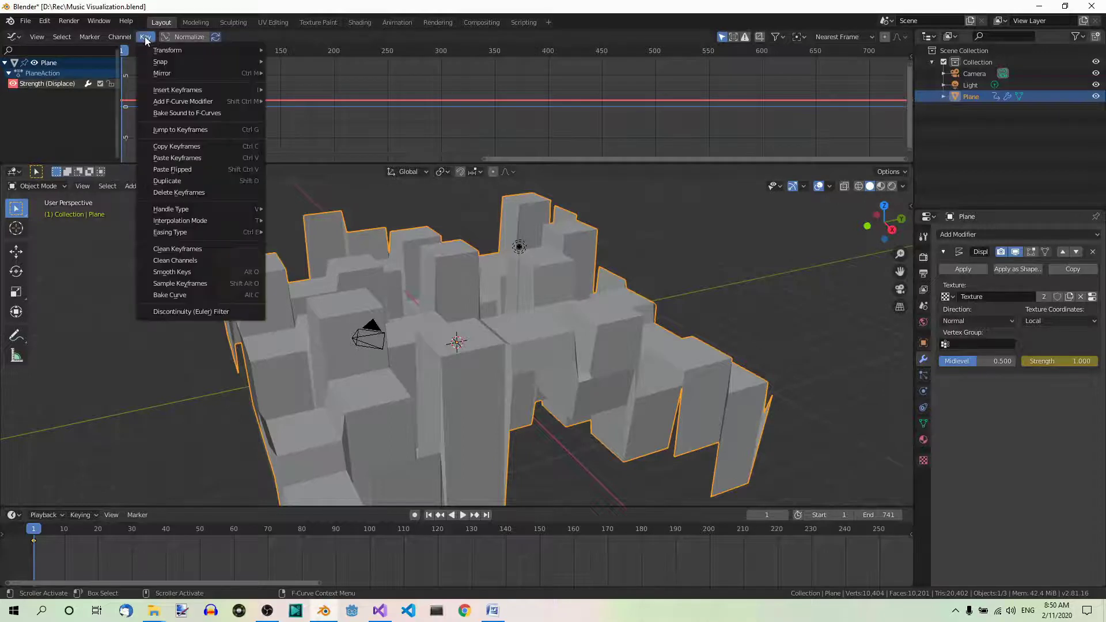
click(178, 112)
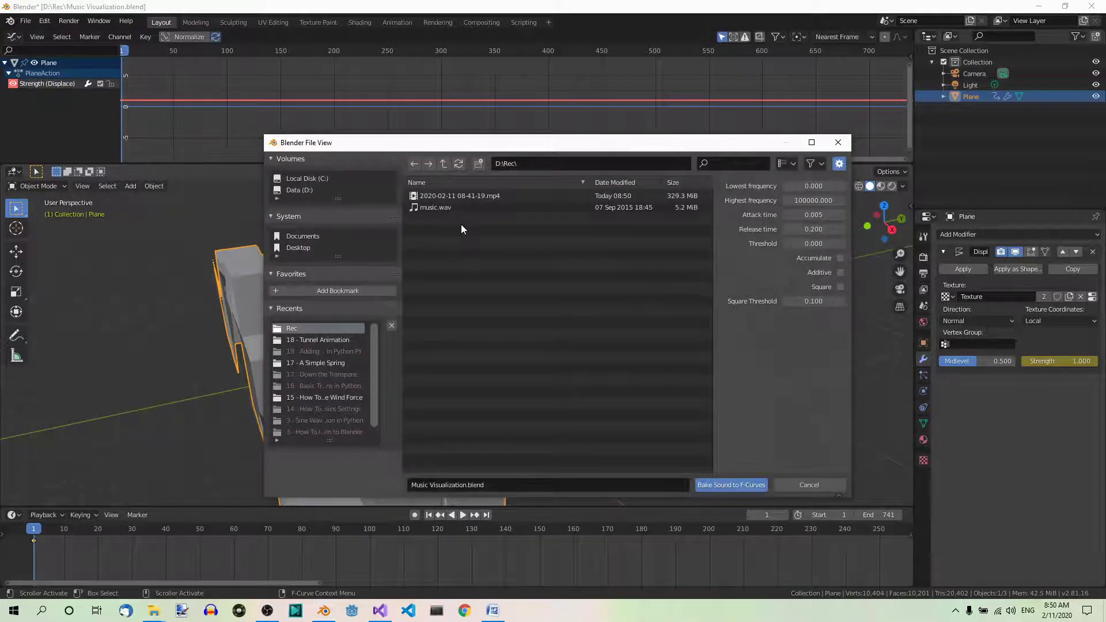
click(438, 209)
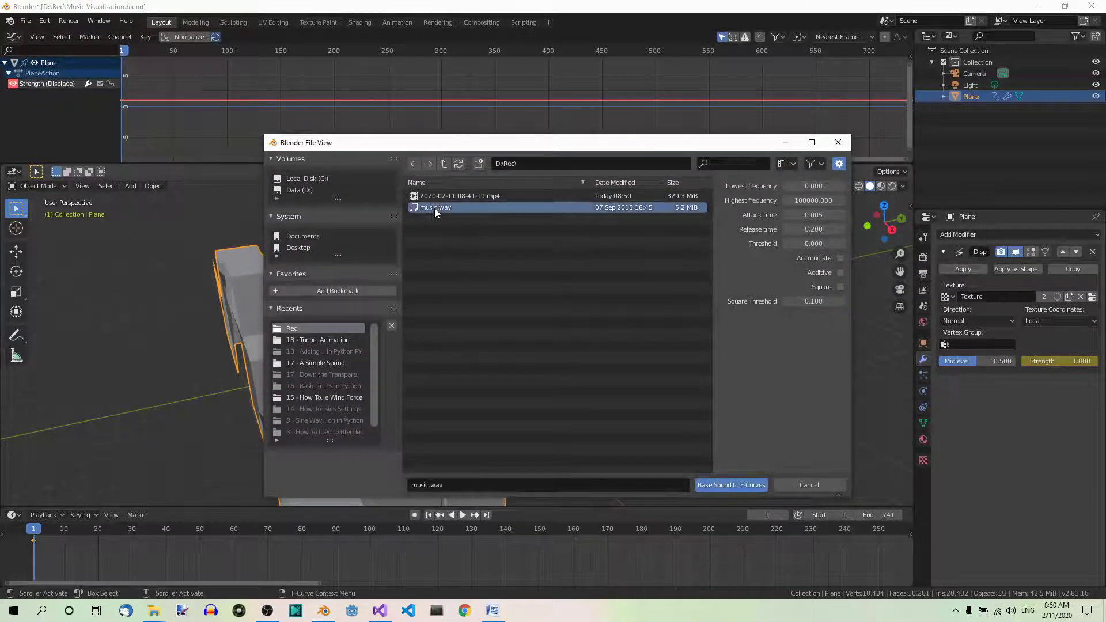
click(731, 481)
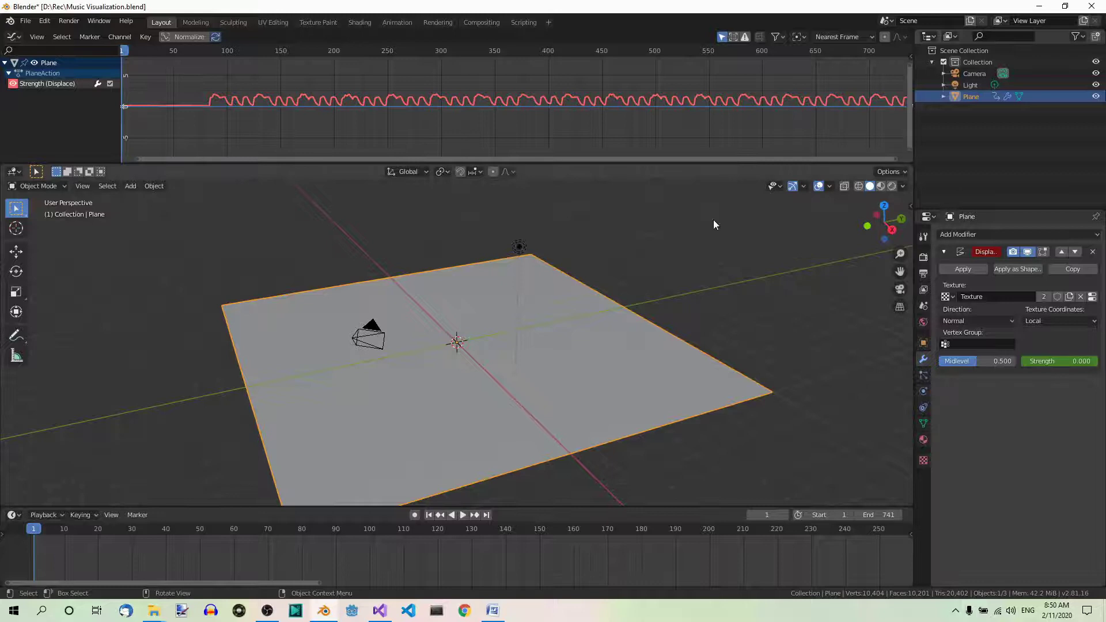
- Preview the music-driven animation, then stop playback and rewind to frame 1
click(464, 515)
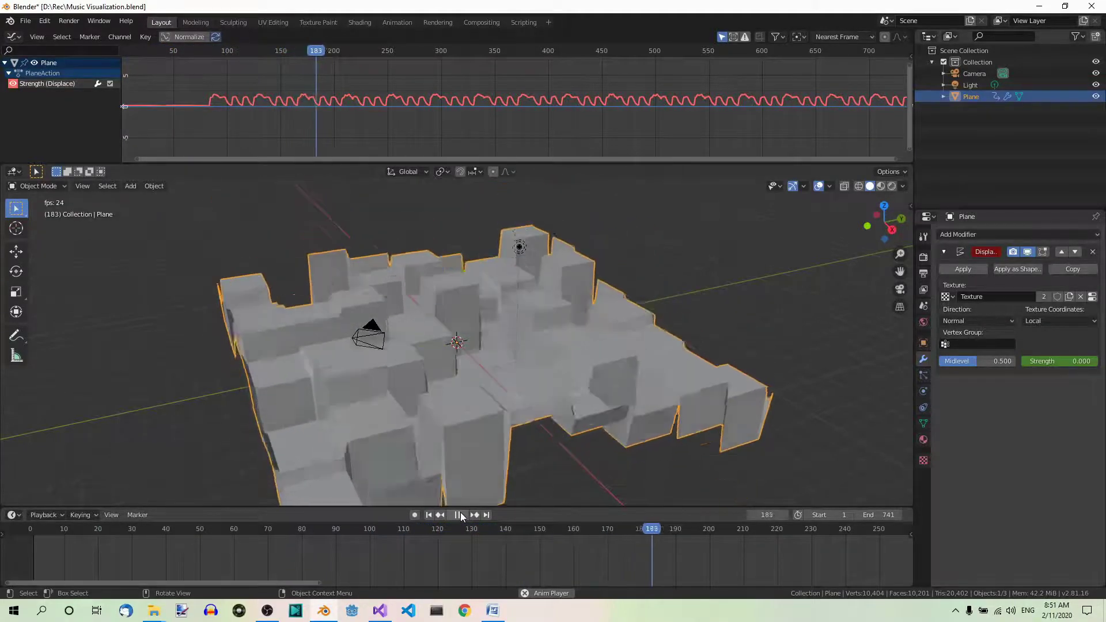
click(460, 515)
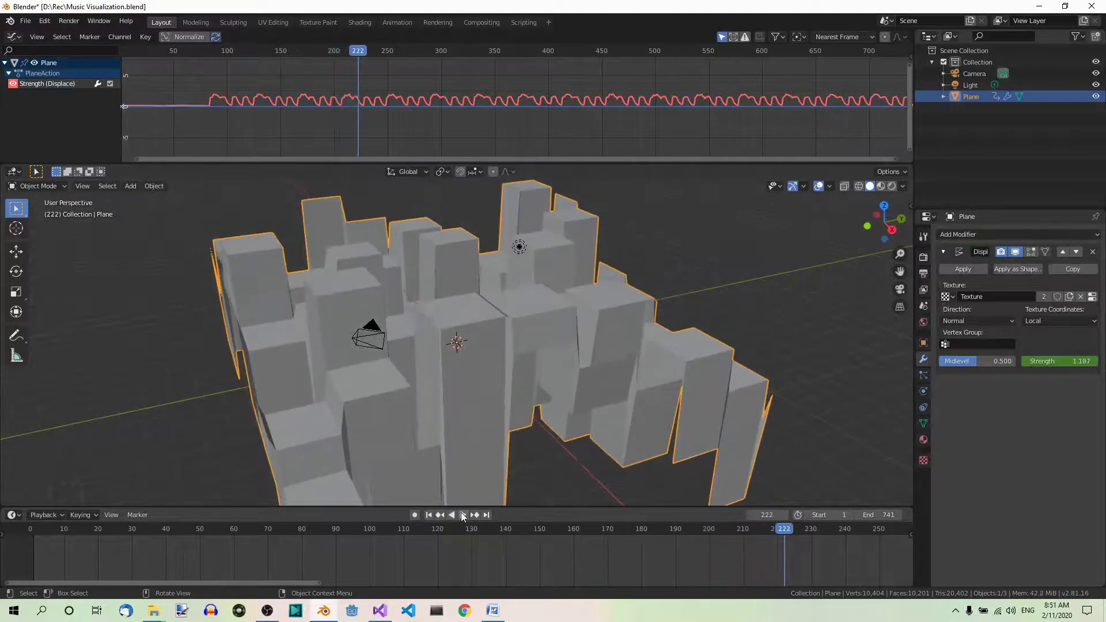
click(428, 515)
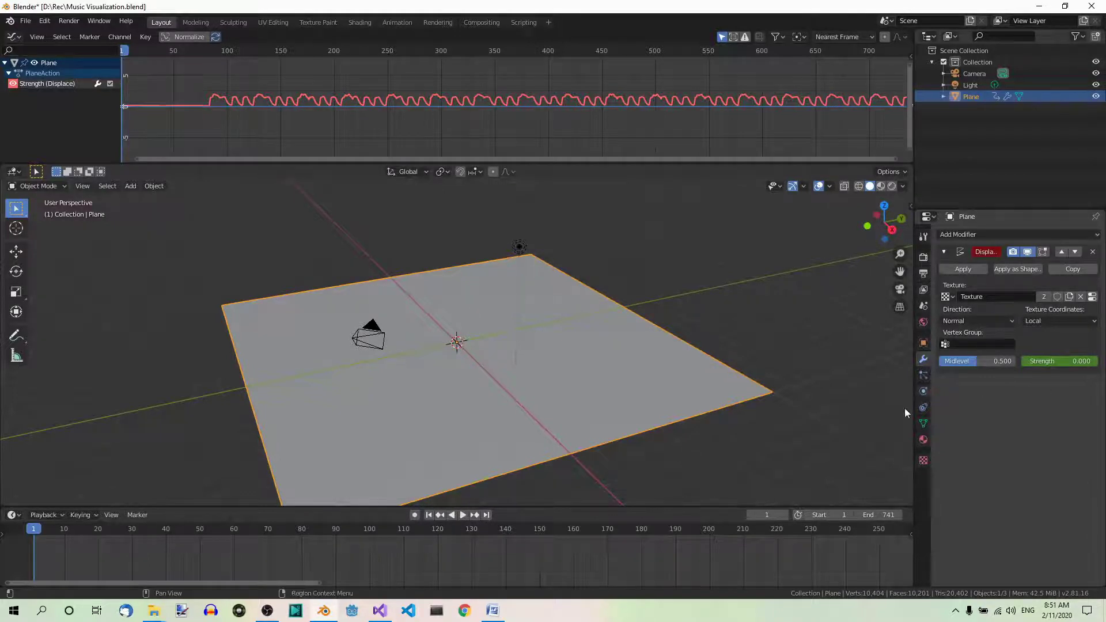
- Give the plane a new material with hex base colour E78F2F and view it in Rendered shading
click(923, 440)
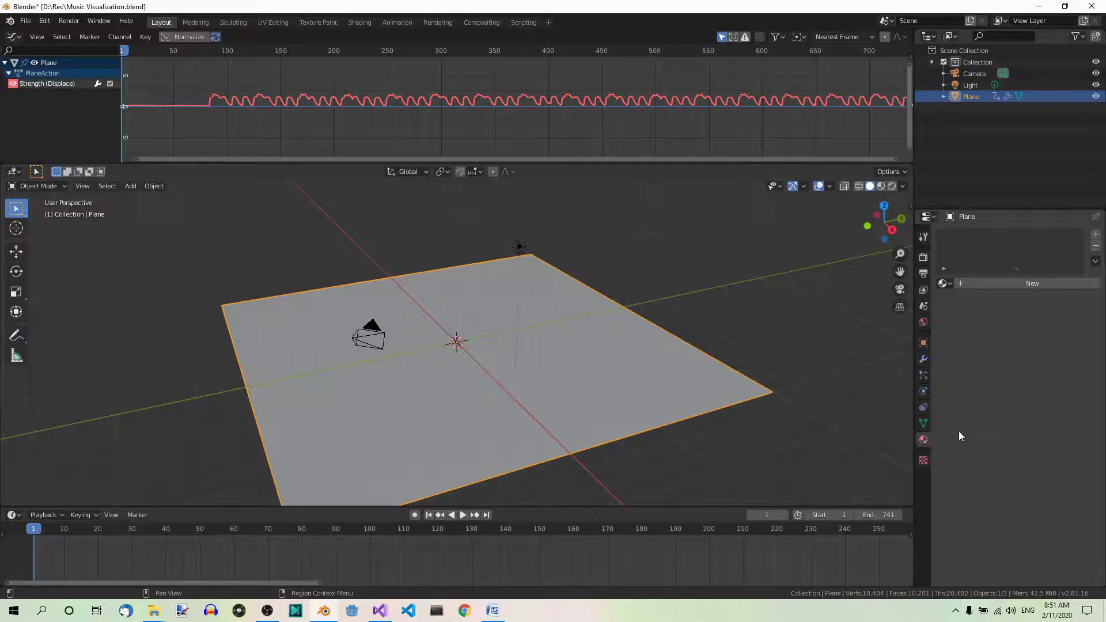
click(1023, 283)
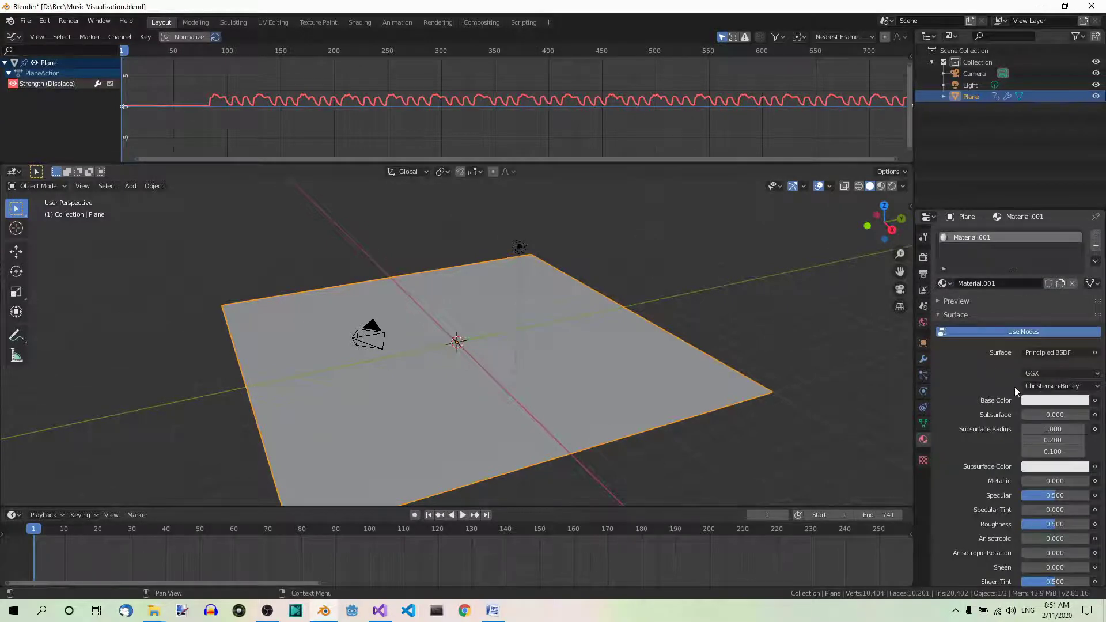
click(1034, 401)
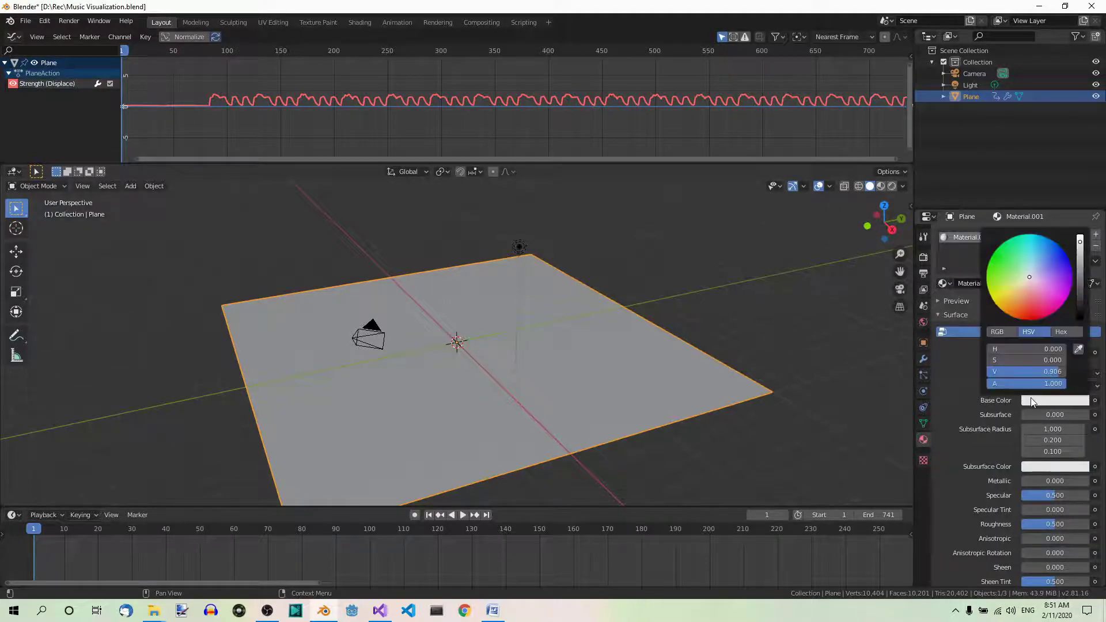
click(1062, 332)
click(1035, 349)
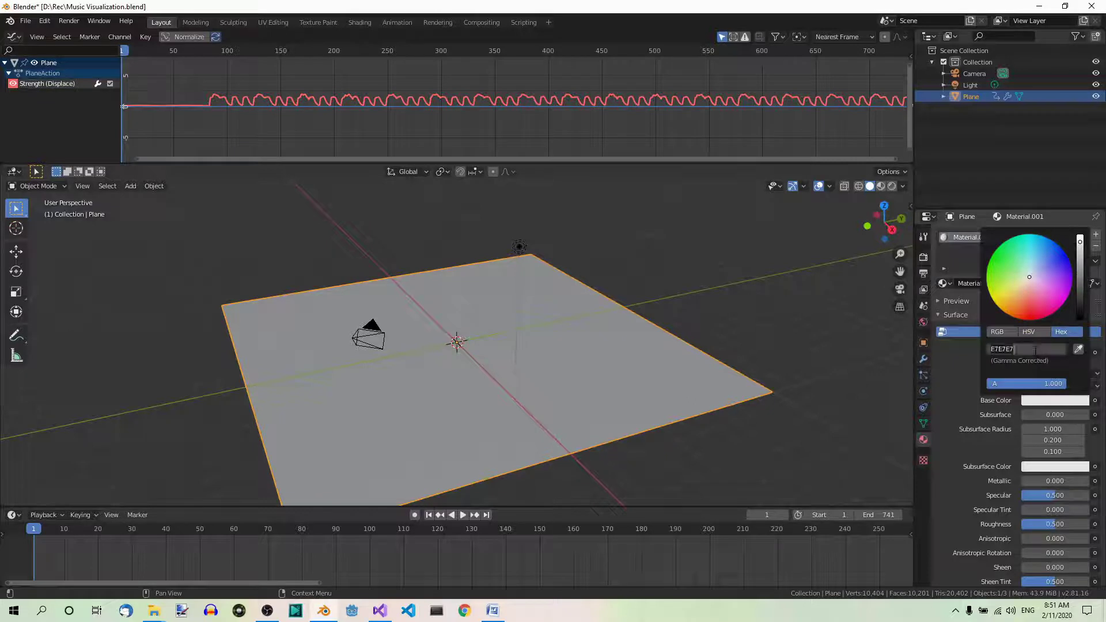
text(e78f2f)
key(Return)
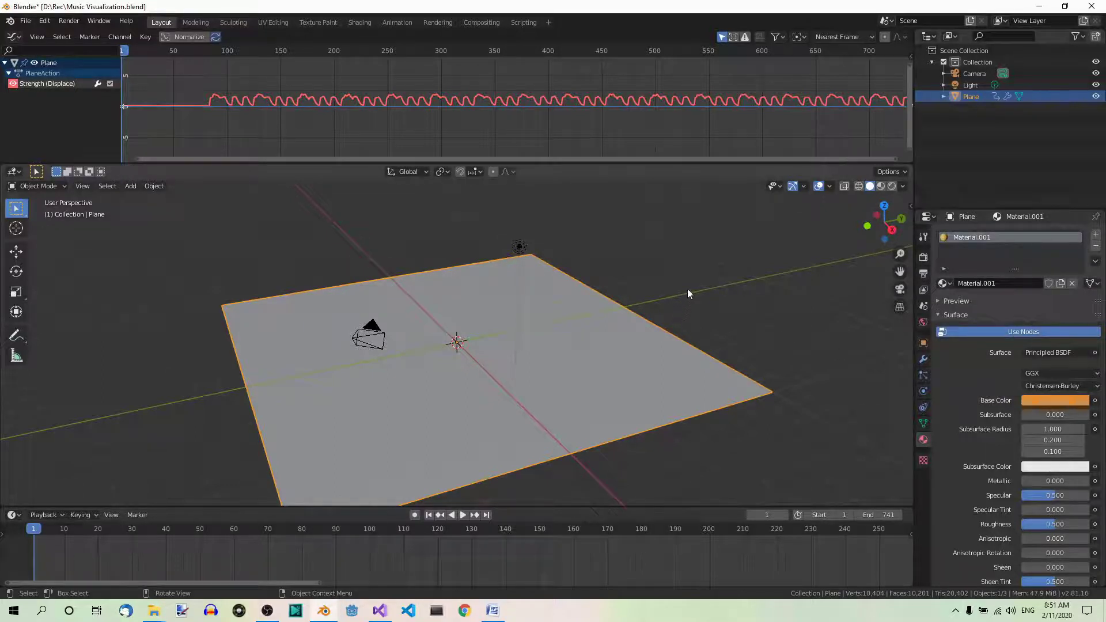
click(892, 186)
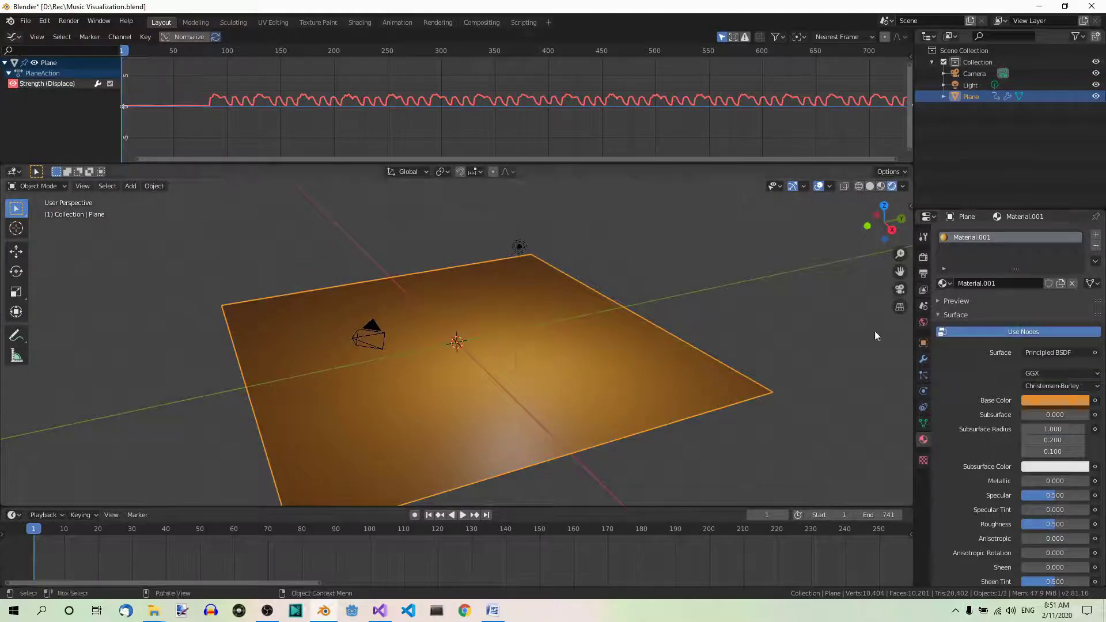
click(924, 323)
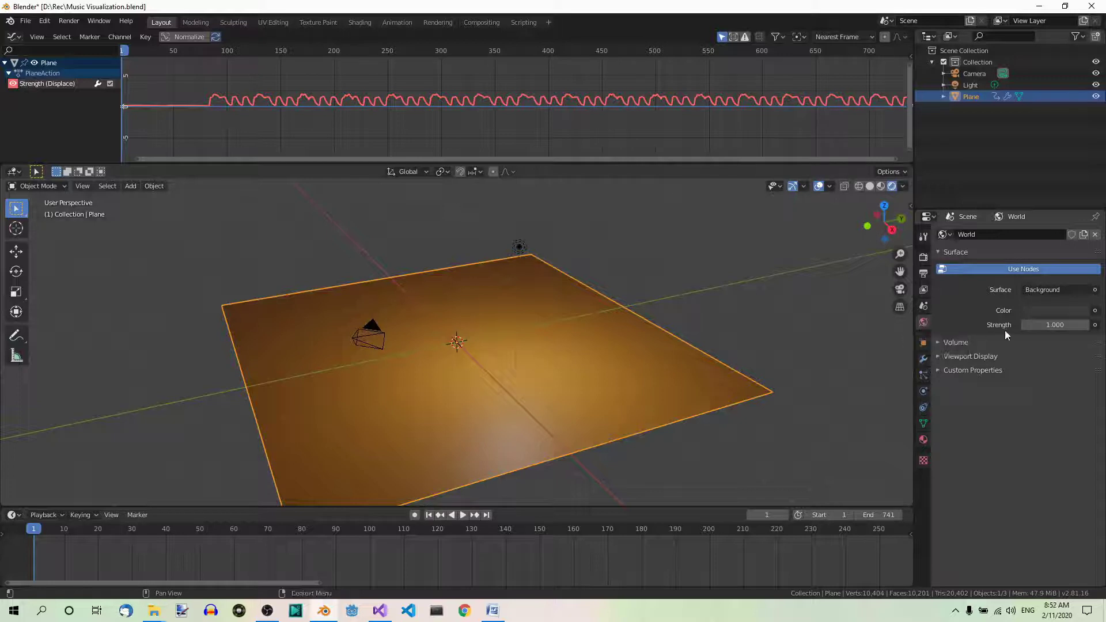
- Set the world background colour to pure black (000000) and switch to front view
click(1042, 311)
drag(1073, 211, 1078, 230)
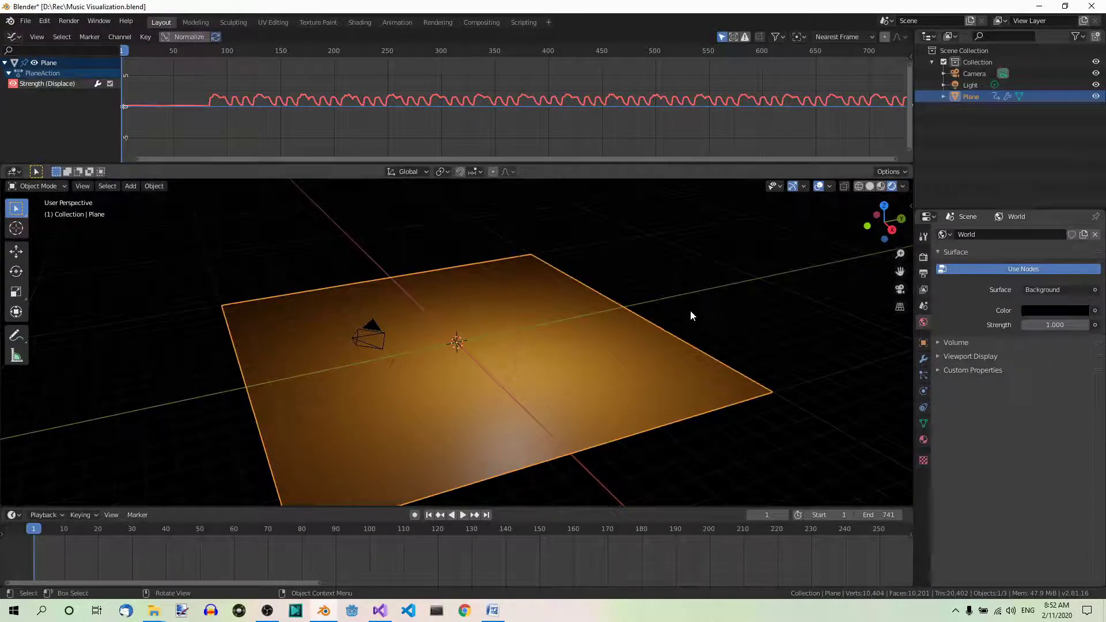
key(KP_1)
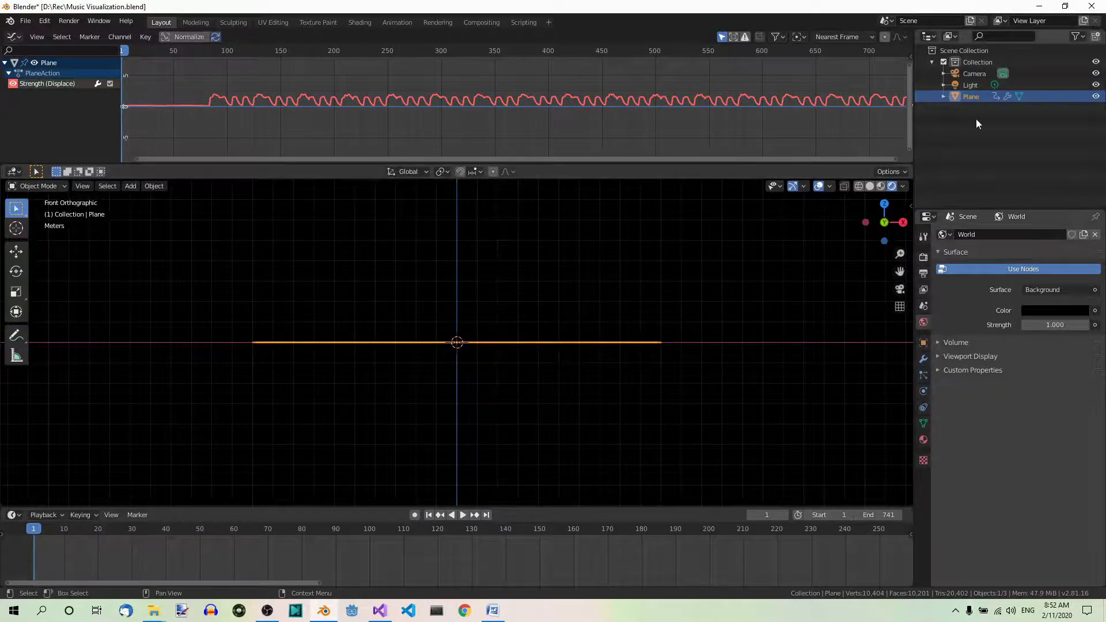
- Move the Light -4.06 m in X and 1.04 m in Z, directly above the plane's centre
click(973, 85)
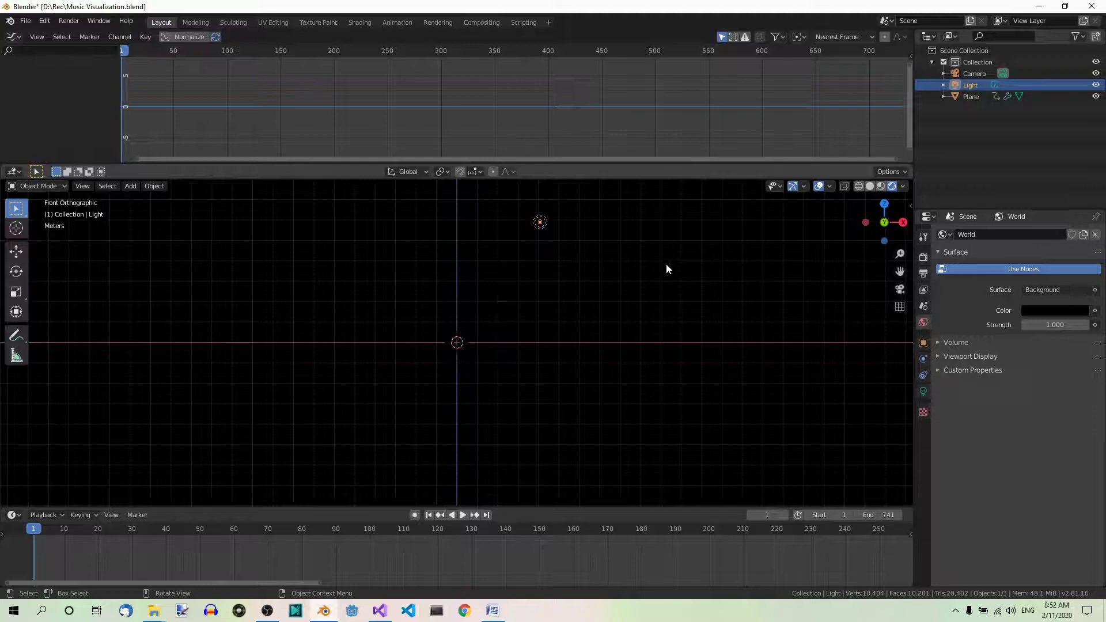
key(g)
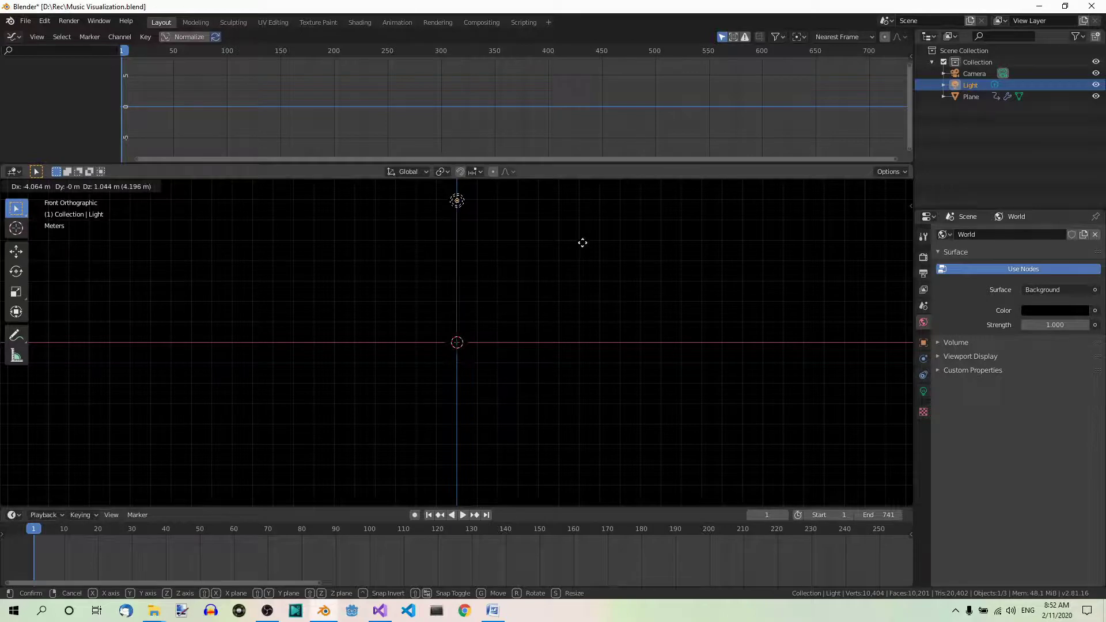
click(582, 248)
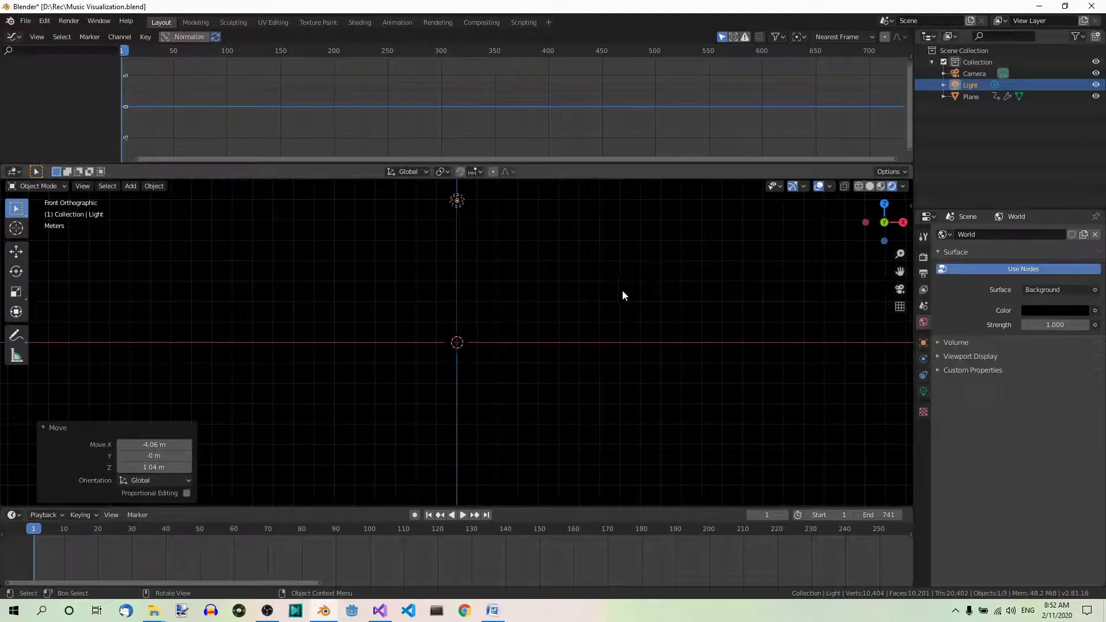
- Set the point light's Power to 5000 W
click(924, 390)
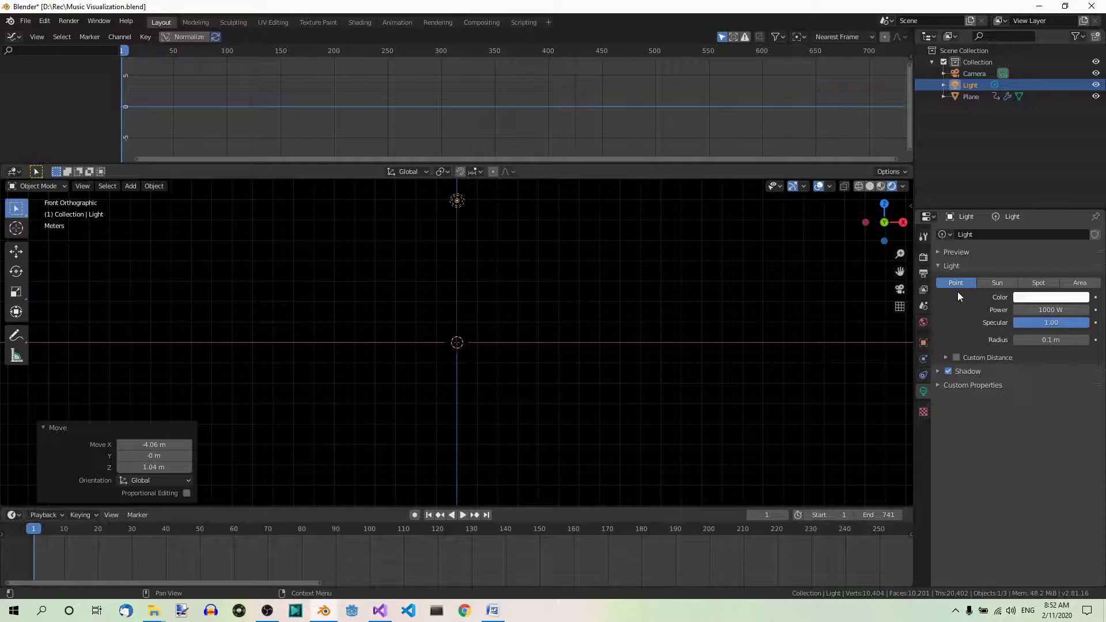
click(1043, 311)
text(5000)
key(Return)
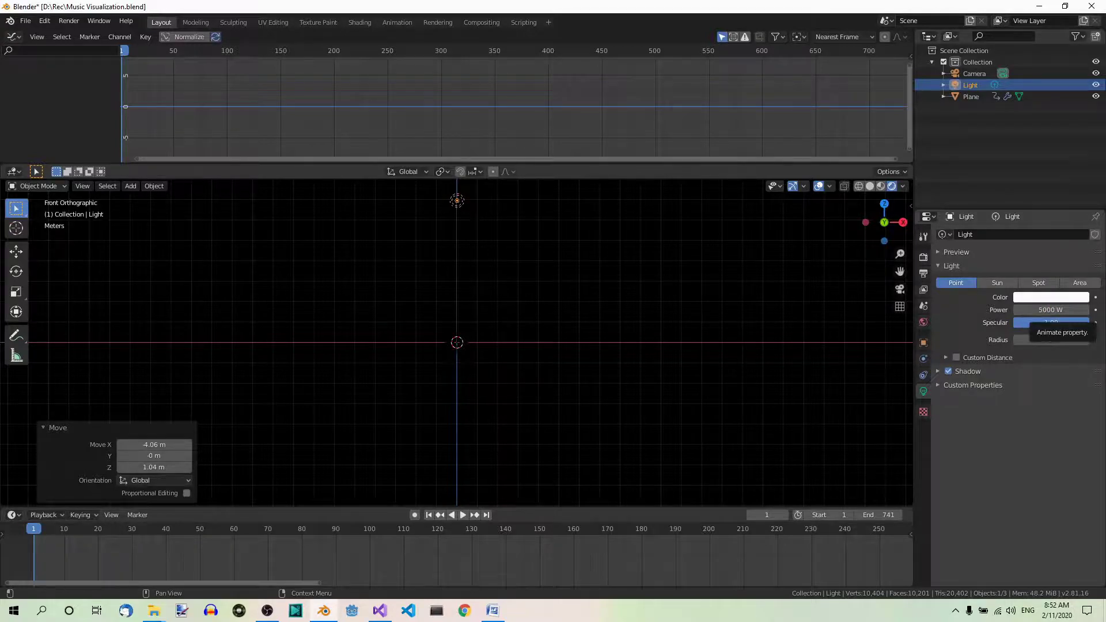
- Raise the light a further 3.09 m along Z above the plane
scroll(554, 391, down, 2)
shift+middle_drag(554, 392, 558, 439)
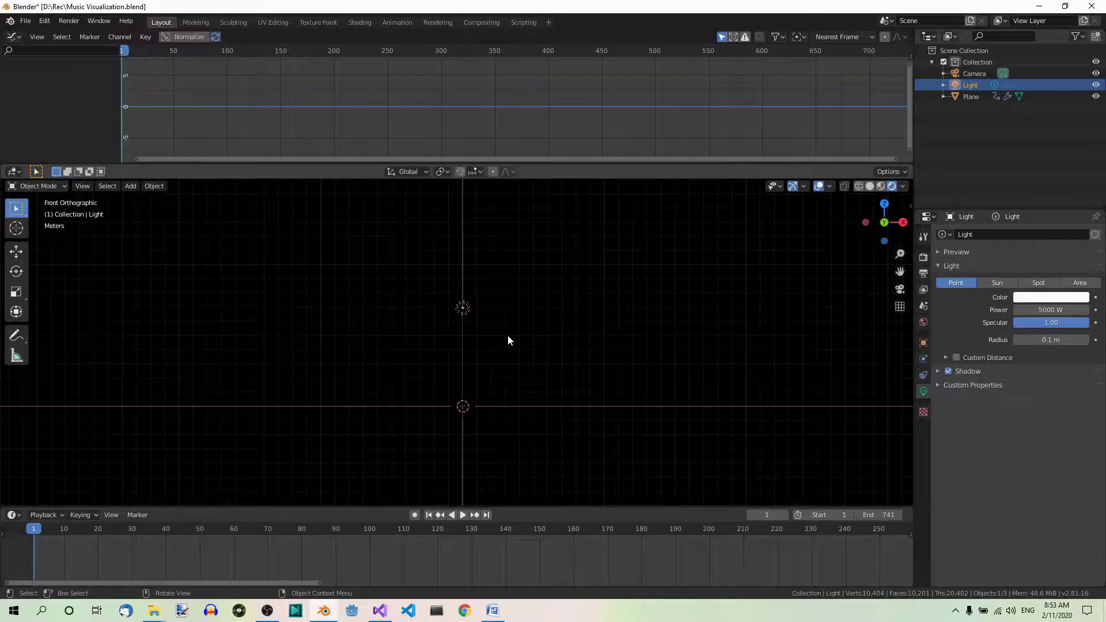
key(g)
key(z)
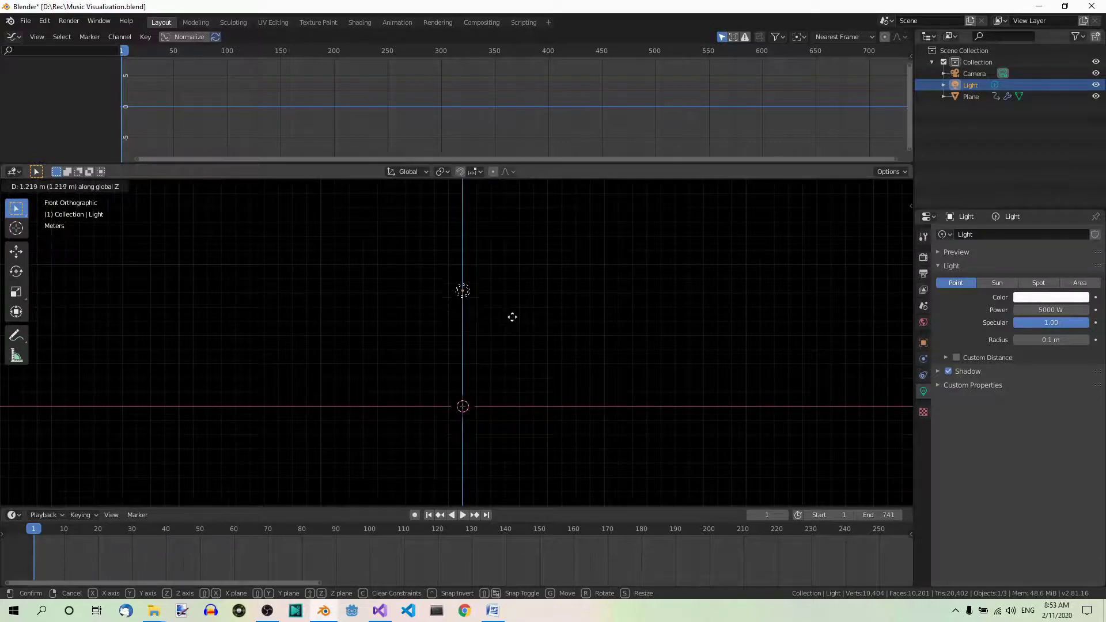
click(526, 294)
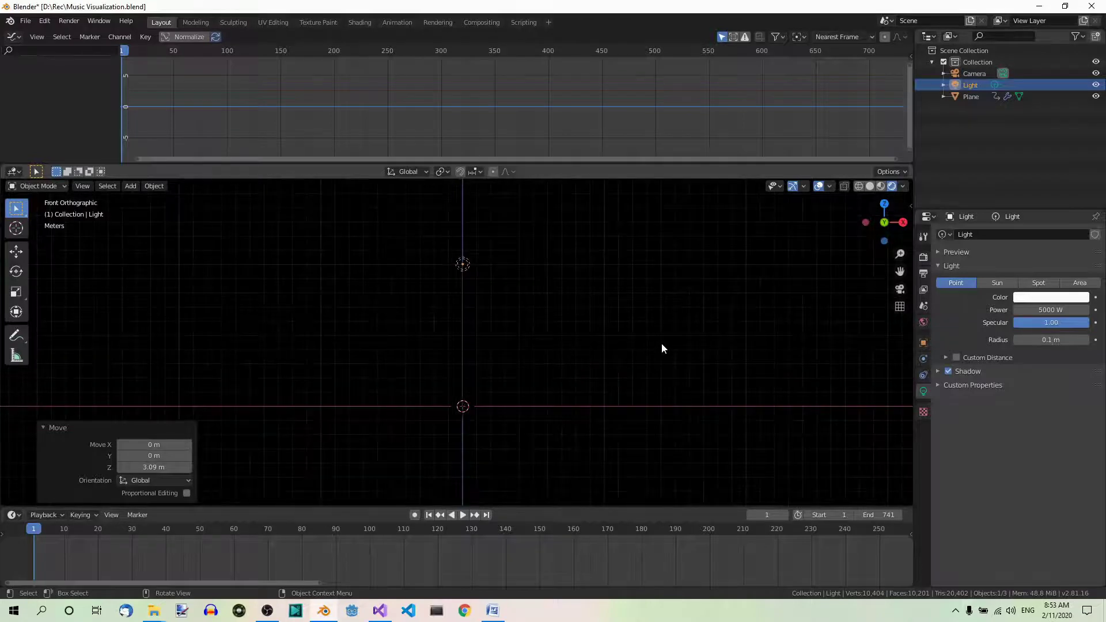
- Jump to frame 130 and orbit around the lit golden displaced columns
middle_drag(662, 344, 645, 350)
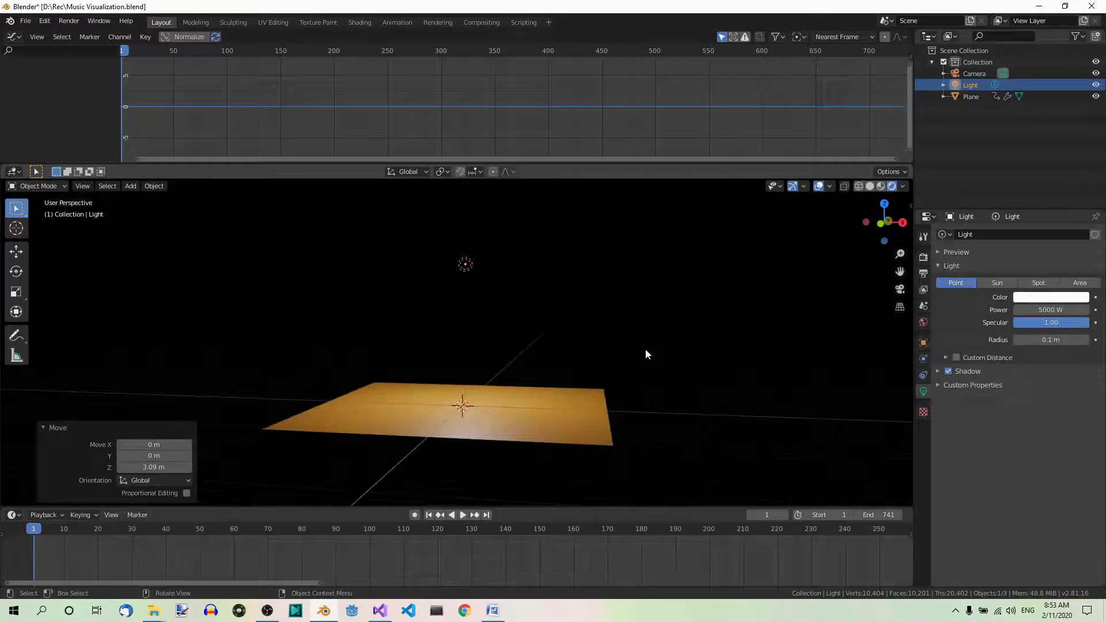
click(472, 531)
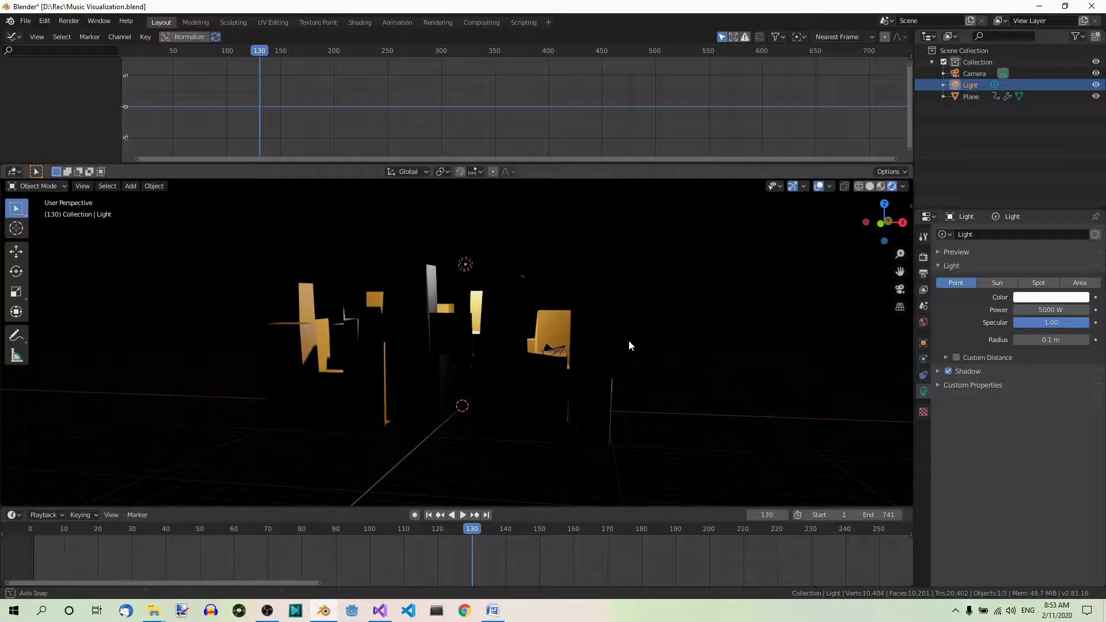
middle_drag(628, 340, 621, 364)
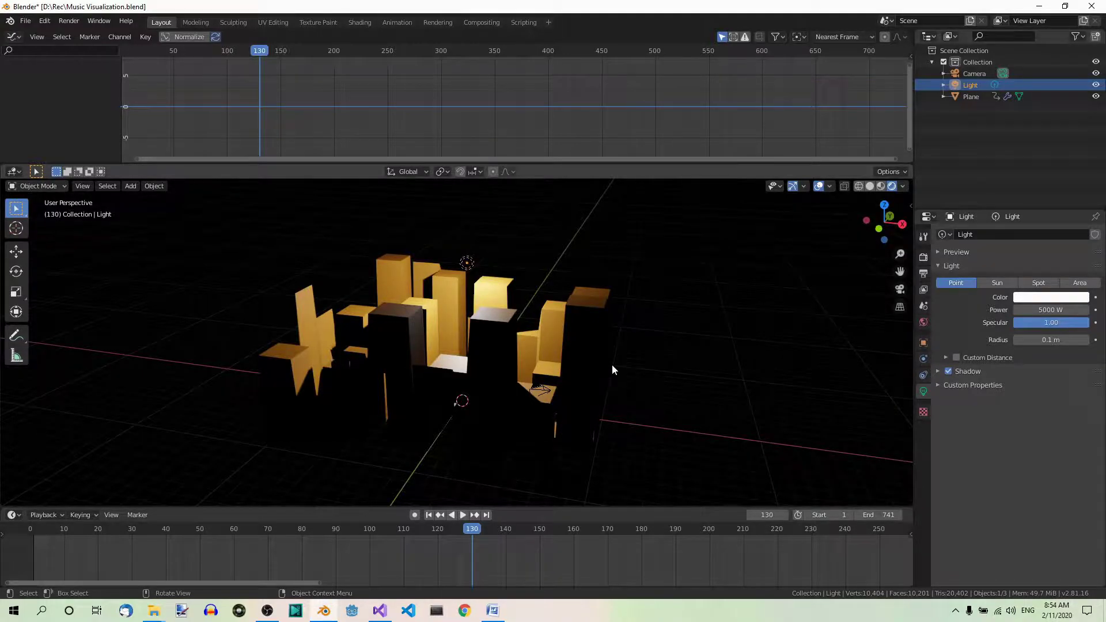
middle_drag(611, 363, 653, 368)
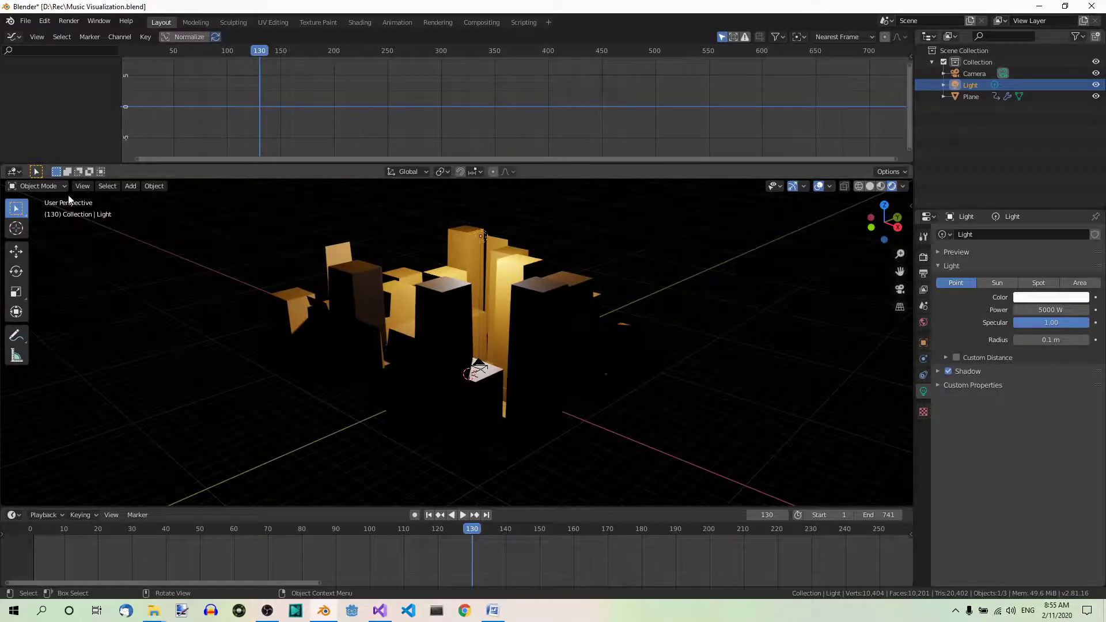
- Align the active camera to the current view and zoom the camera view to fit
click(82, 185)
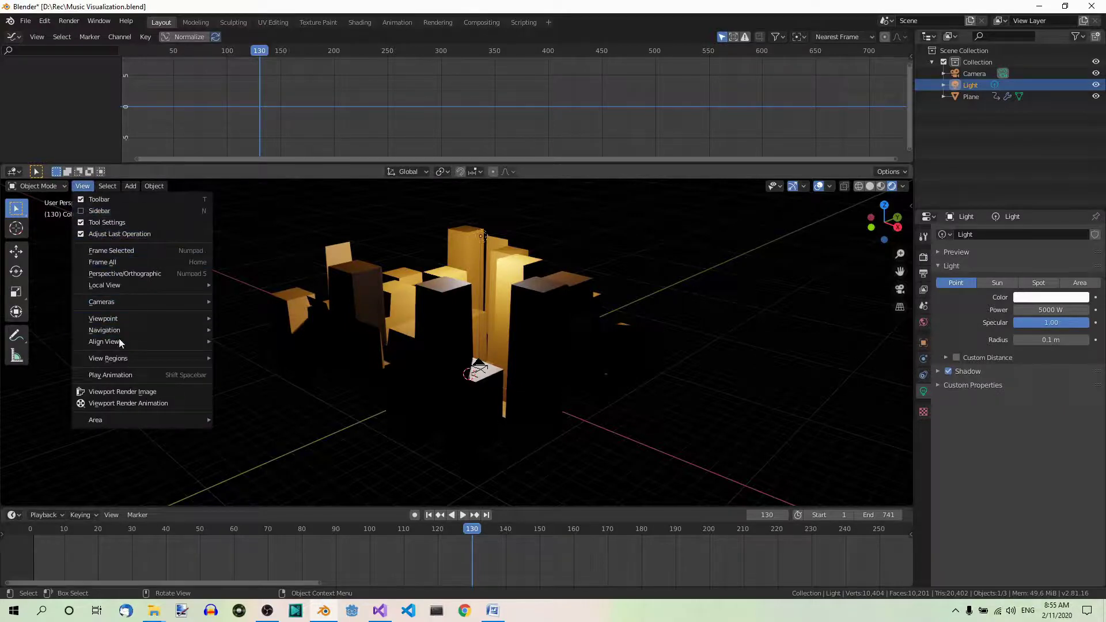
mouse_move(119, 339)
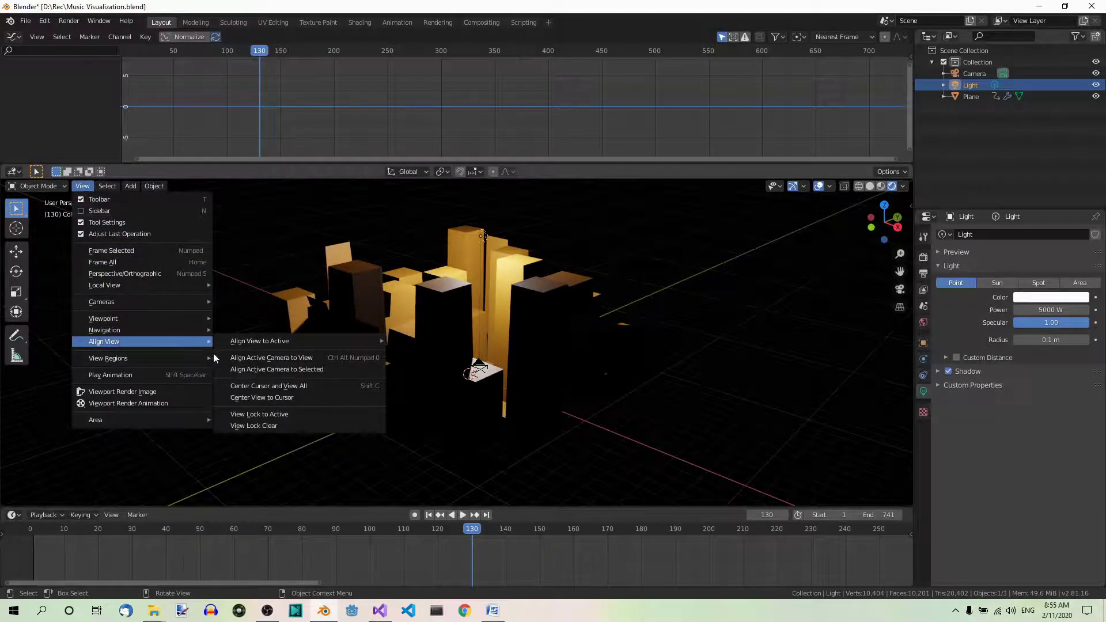
click(258, 359)
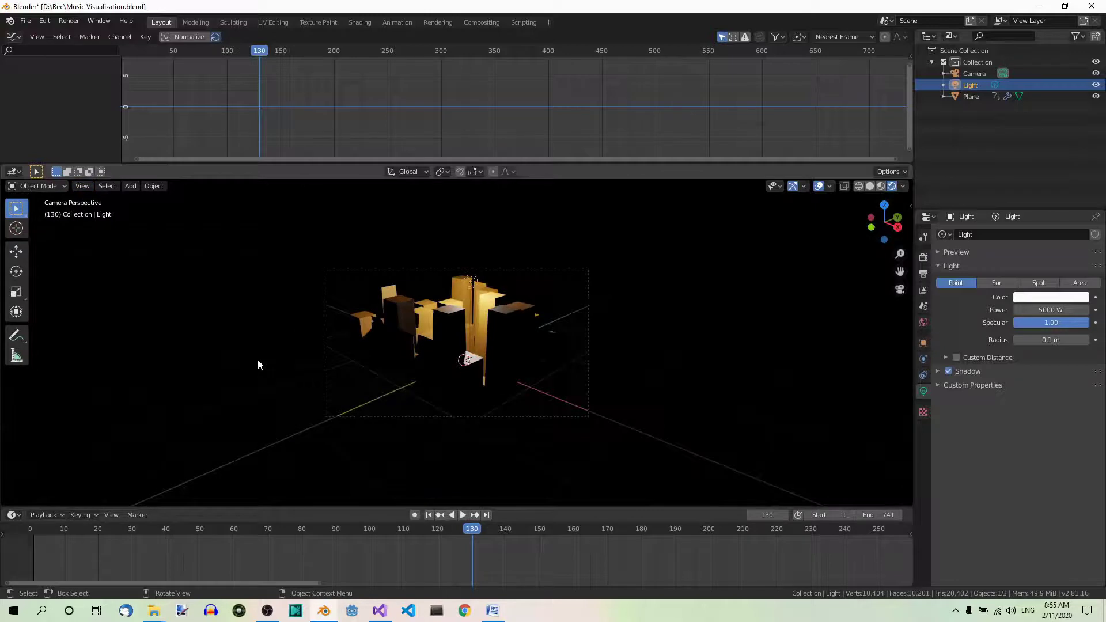
scroll(683, 417, up, 3)
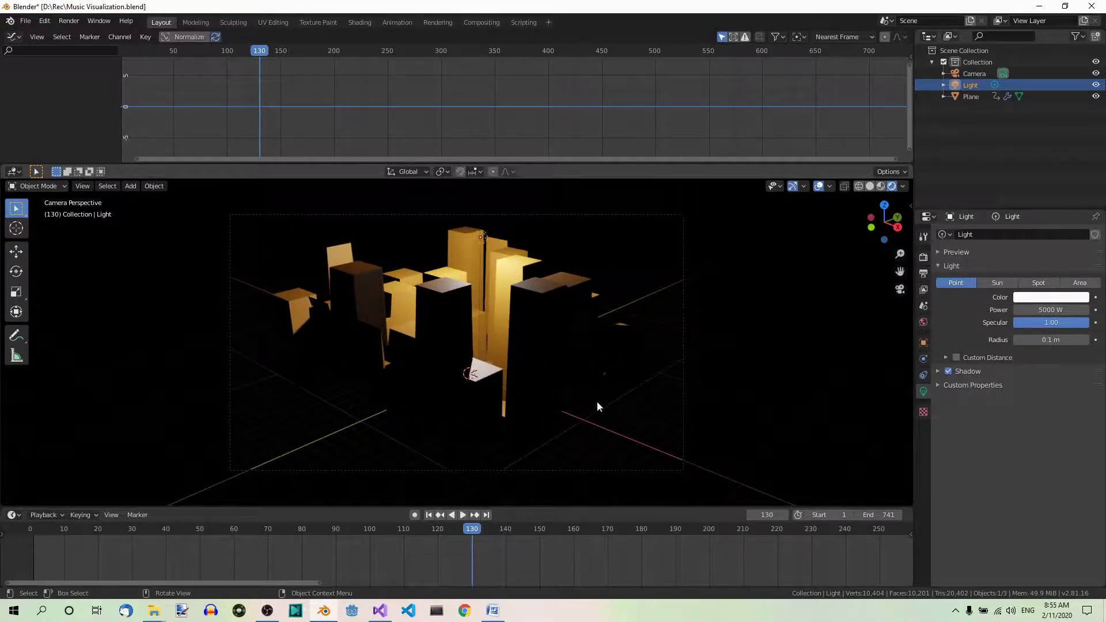
shift+middle_drag(597, 405, 597, 405)
click(68, 21)
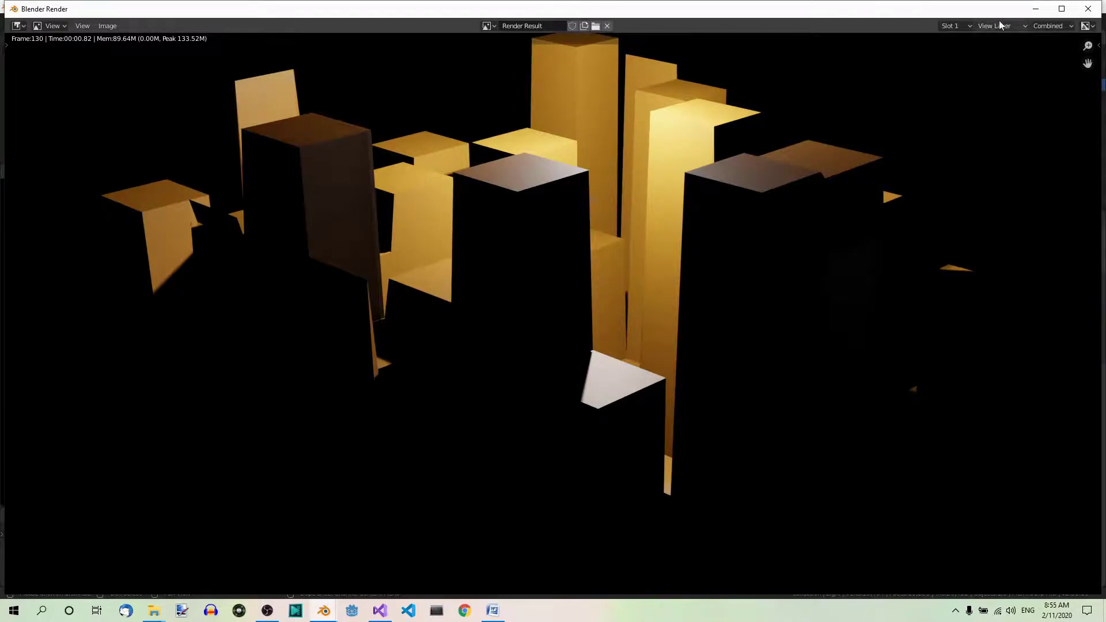
click(1094, 11)
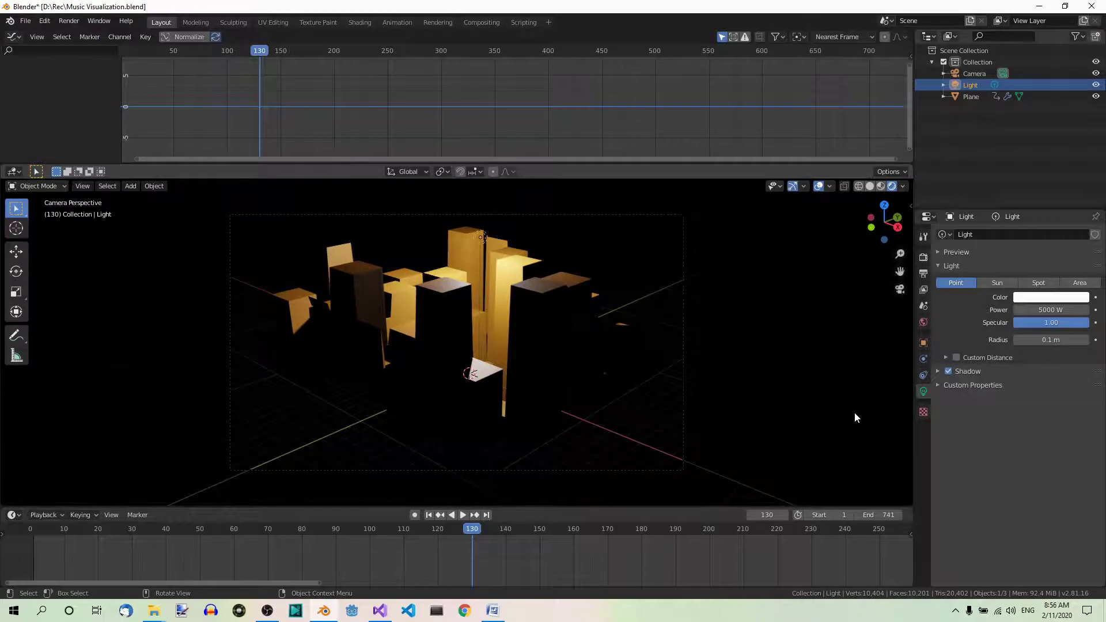
- Point the render output to the D:\Rec folder with file name 'Music Visualizer'
click(924, 275)
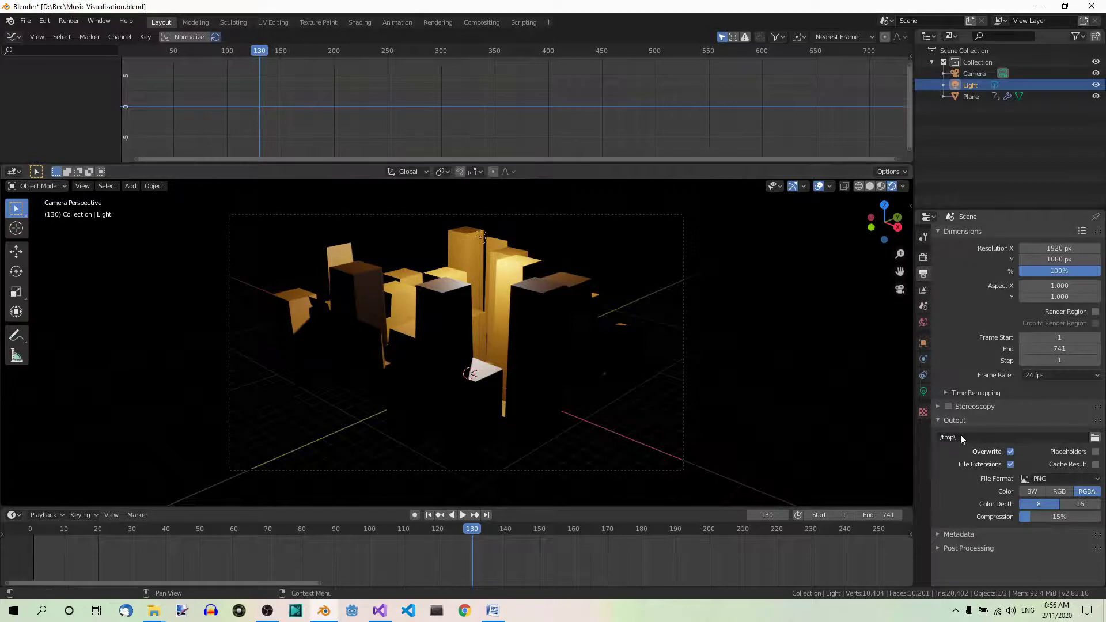
click(1095, 438)
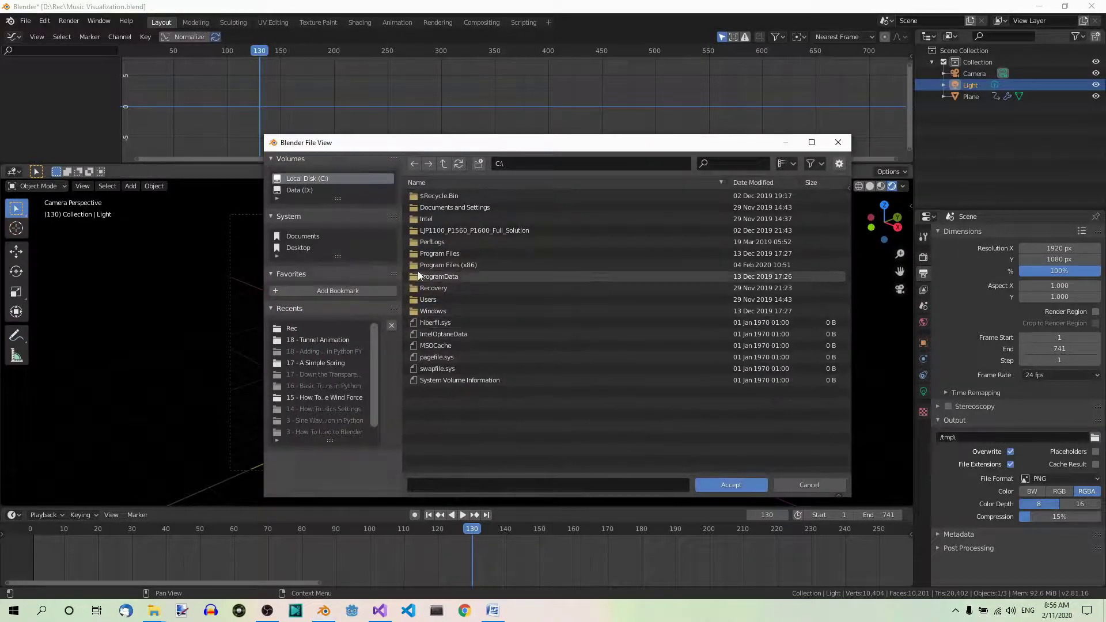
click(320, 191)
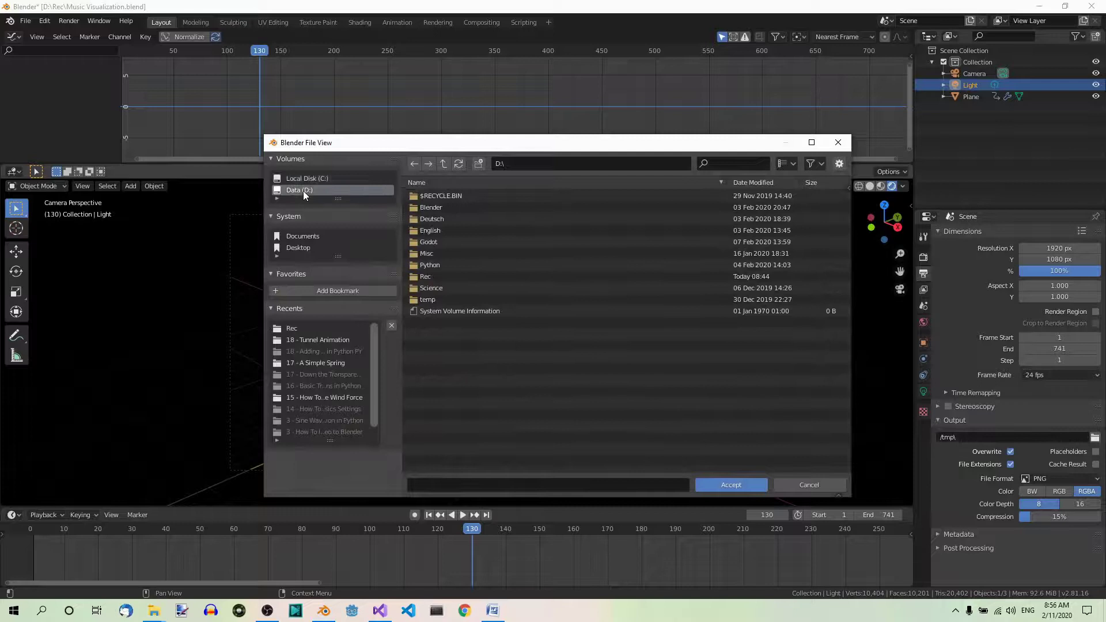
click(426, 276)
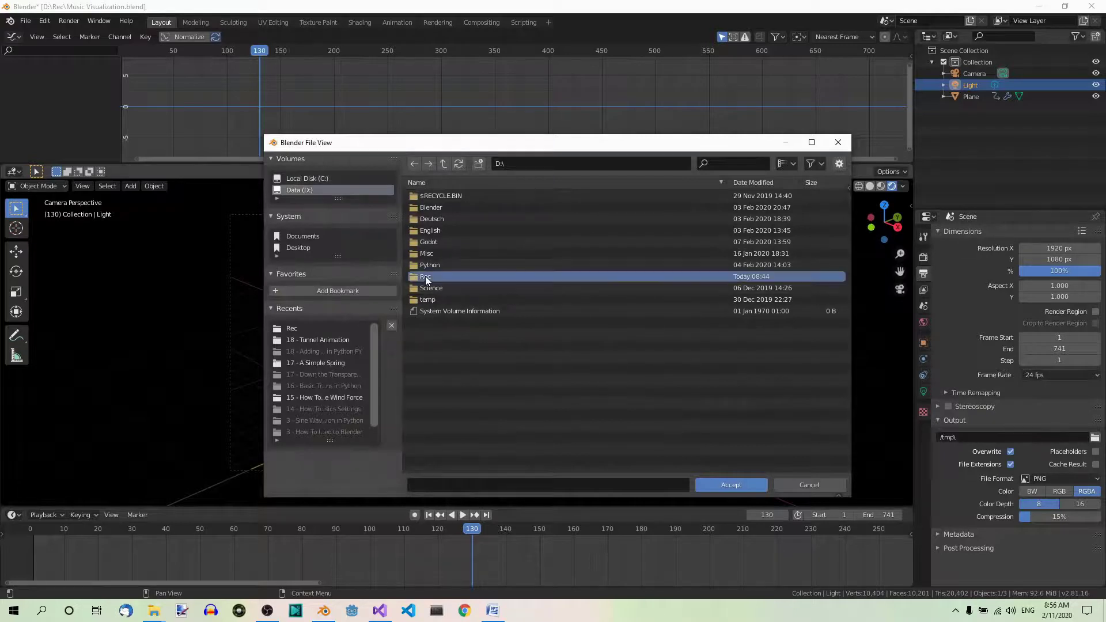
click(740, 487)
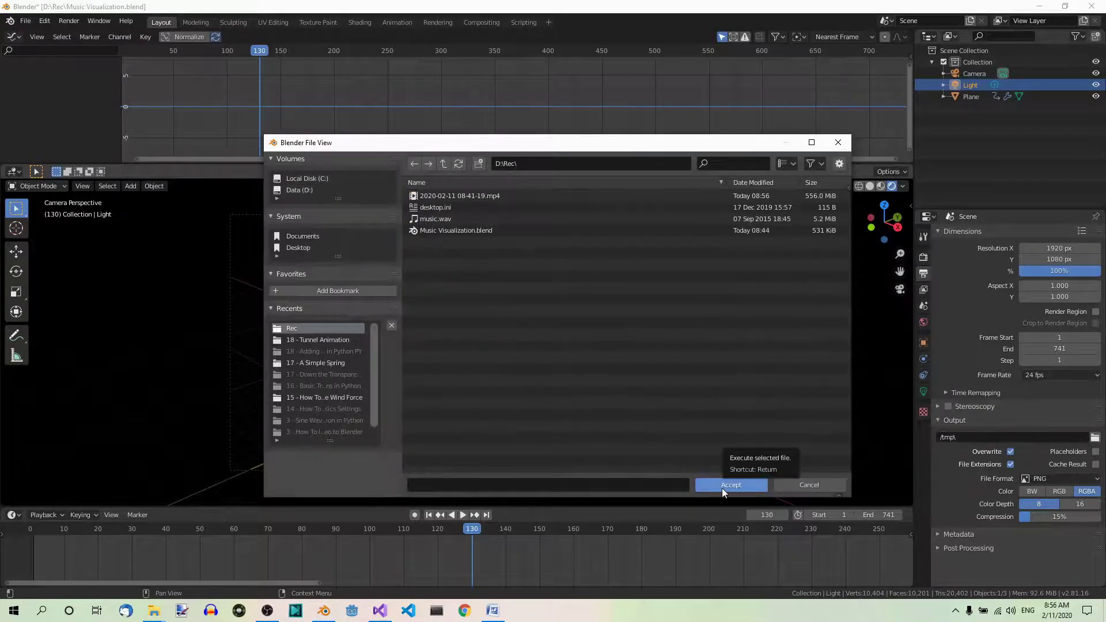
click(598, 485)
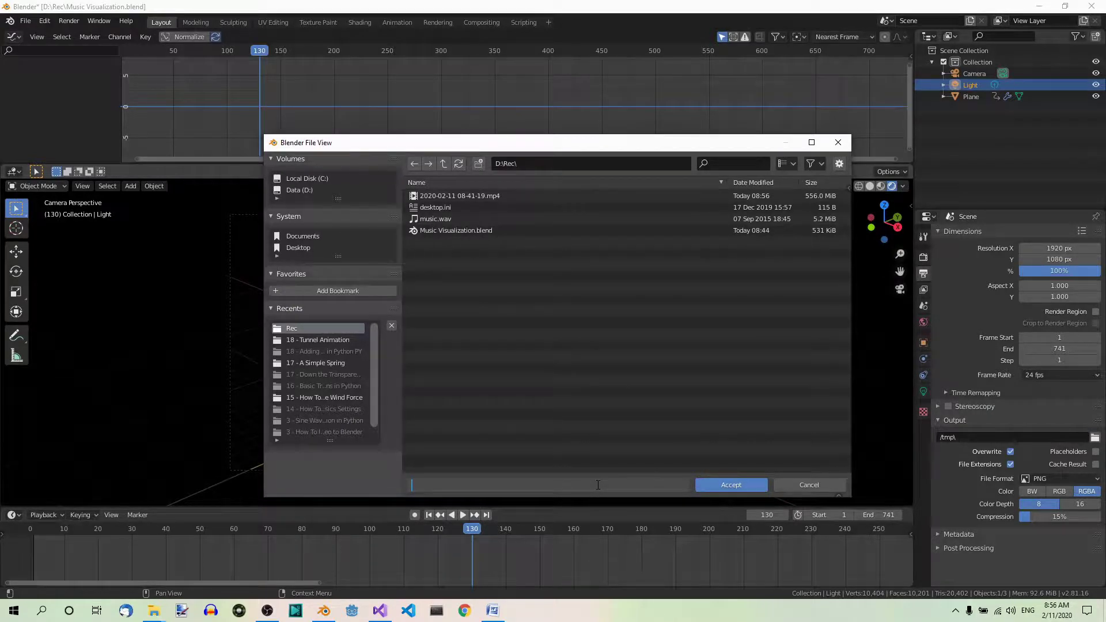
text(Music Visualizer)
- Keep the output path D:\Rec\Music Visualizer and set the file format to FFmpeg video
click(741, 485)
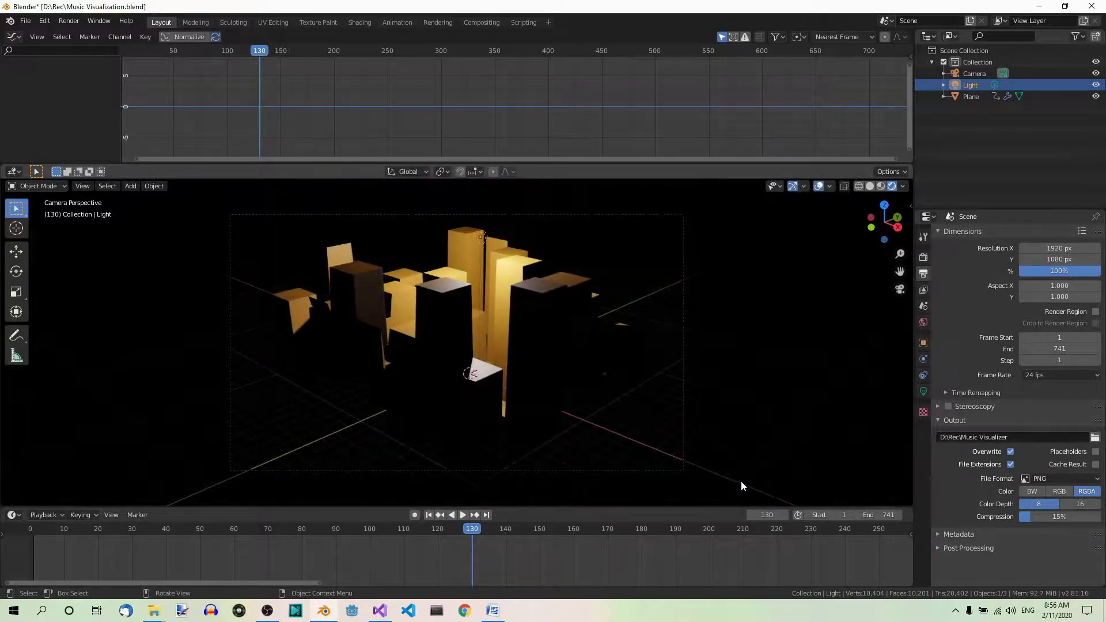
click(1071, 479)
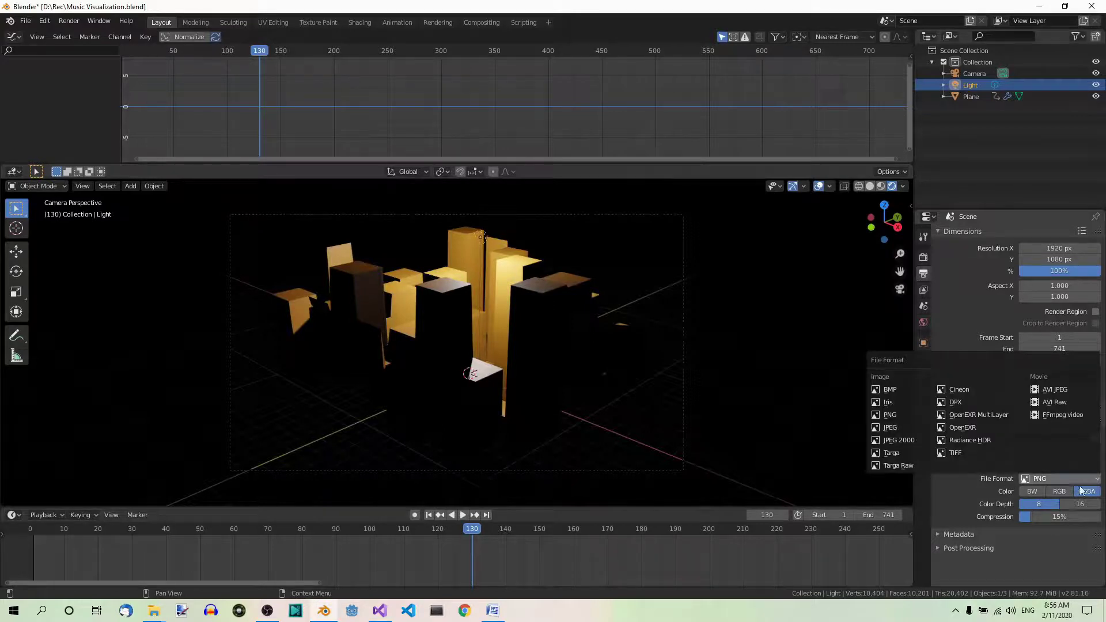
click(1060, 416)
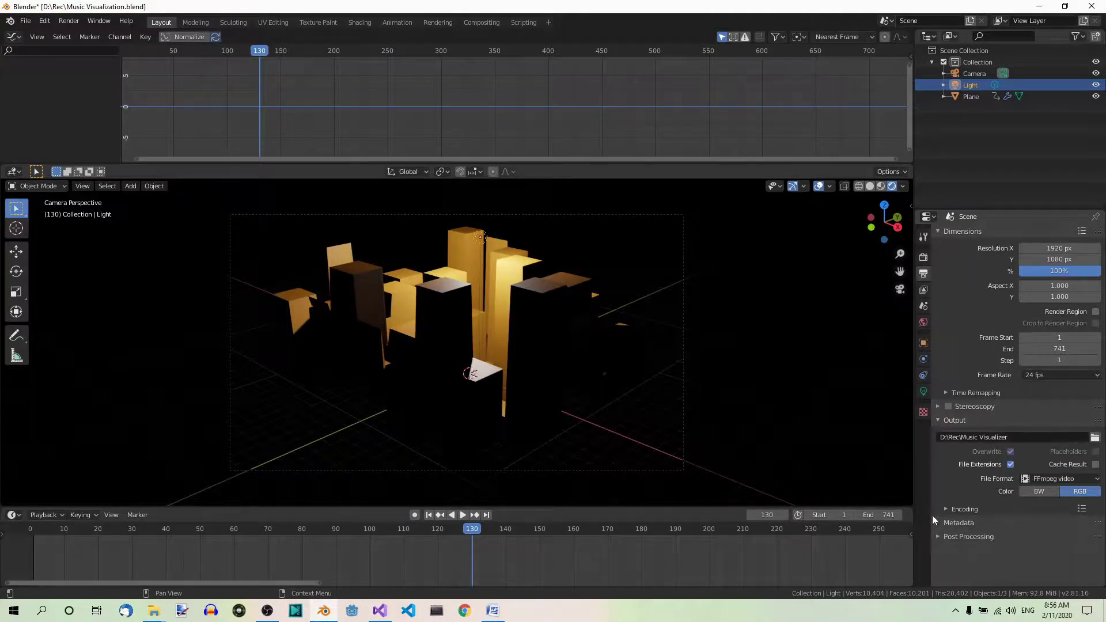
- Set the encoding container to MPEG-4 and the audio codec to MP3
click(946, 509)
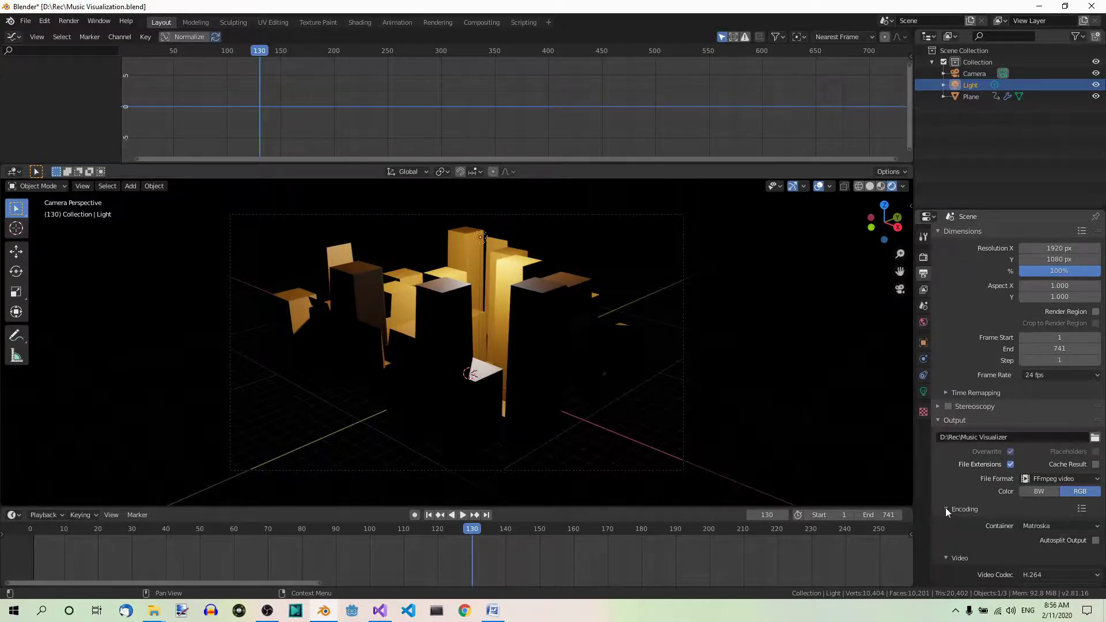
click(1096, 527)
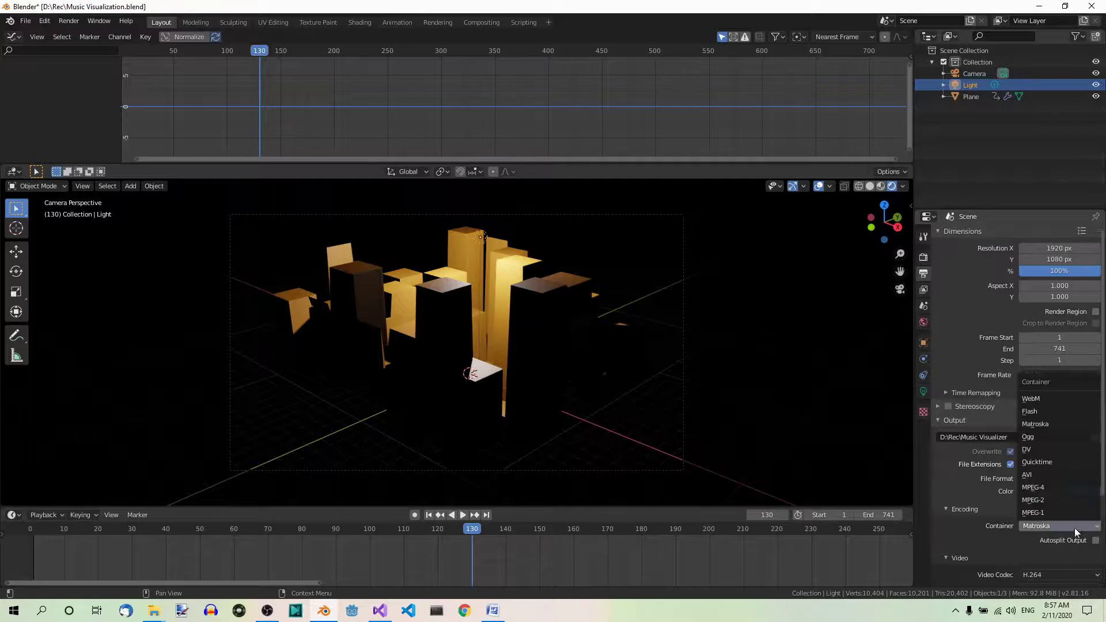
click(1062, 488)
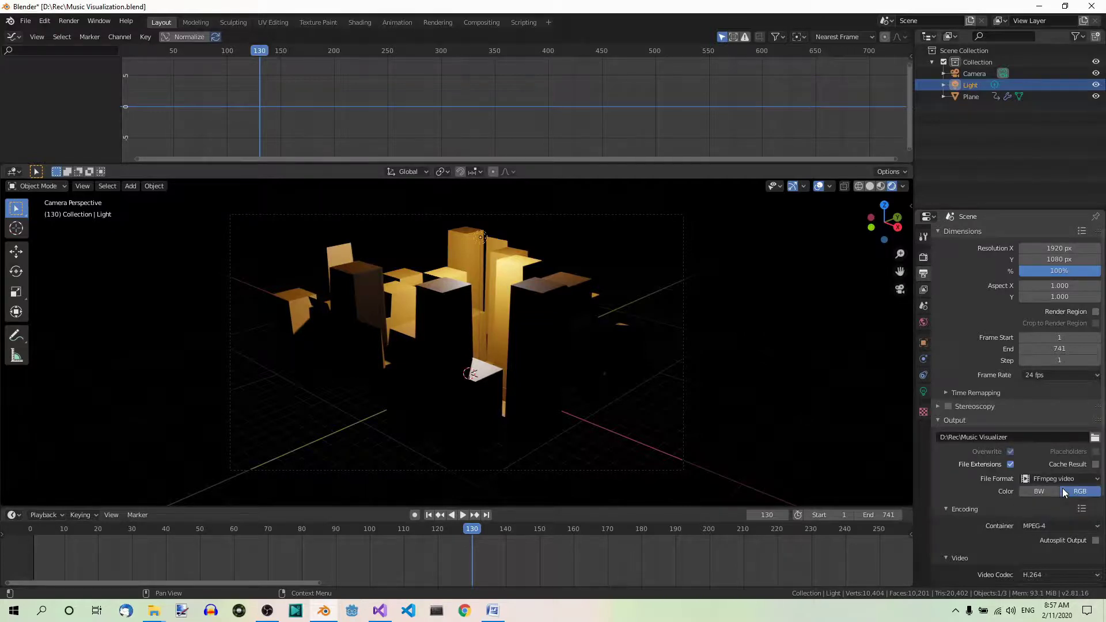
scroll(1033, 513, down, 1)
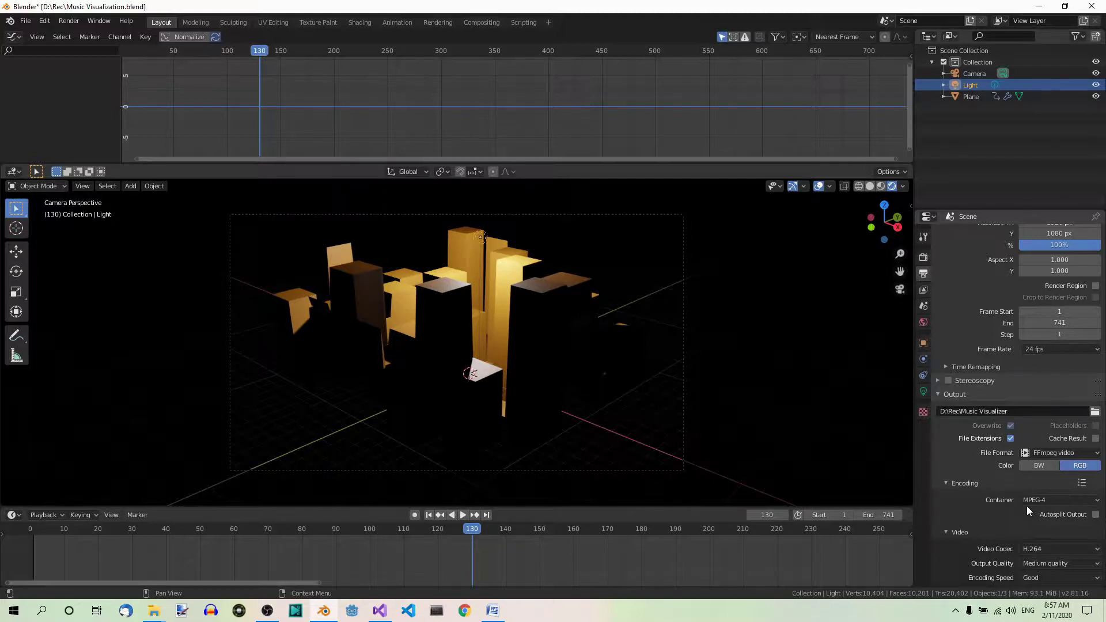
scroll(1018, 500, down, 4)
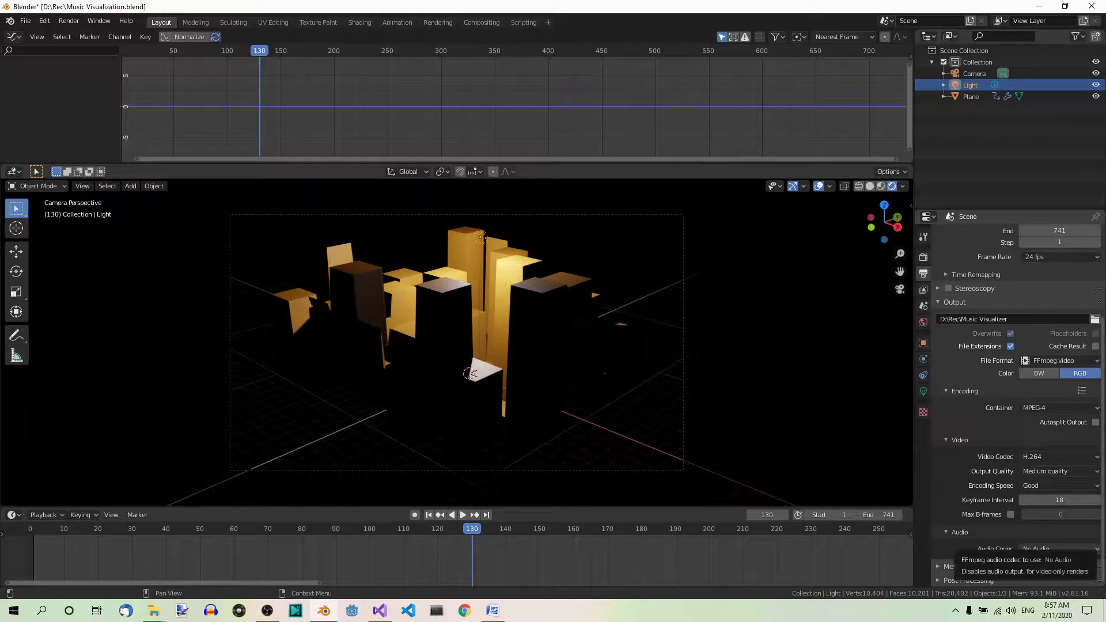
click(1096, 548)
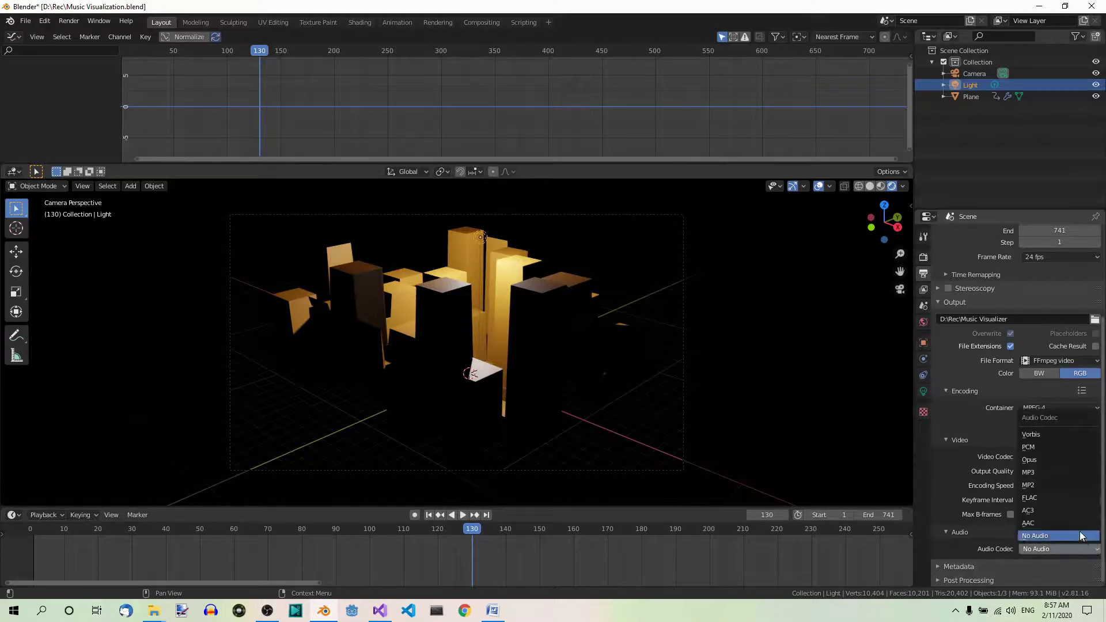
click(1055, 472)
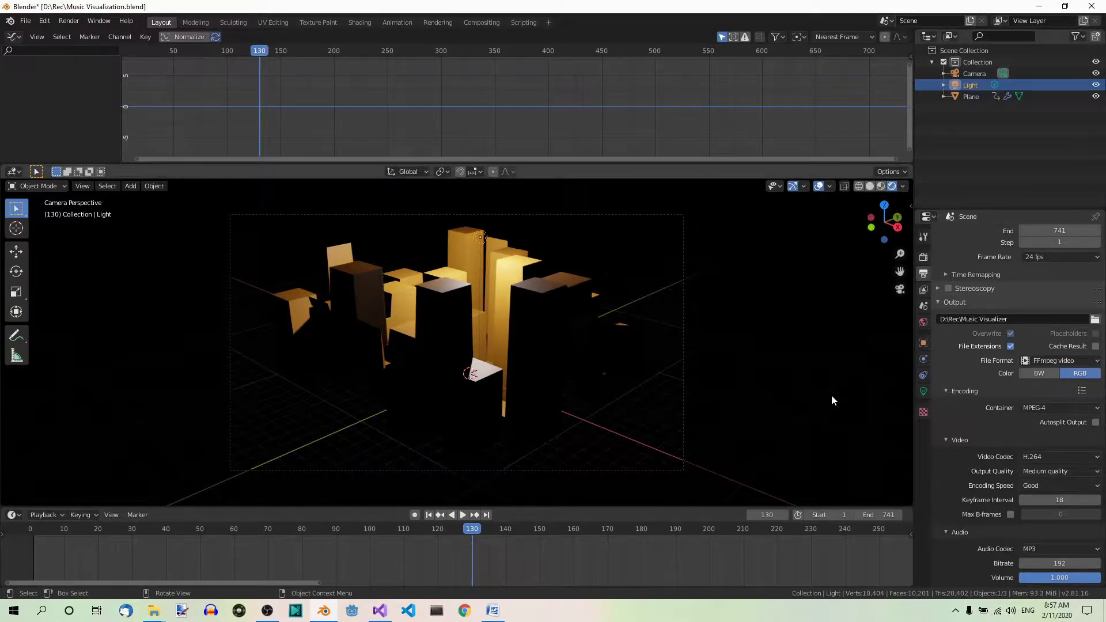
- Save the project with Ctrl+S and render the full animation starting at frame 1
key(ctrl+s)
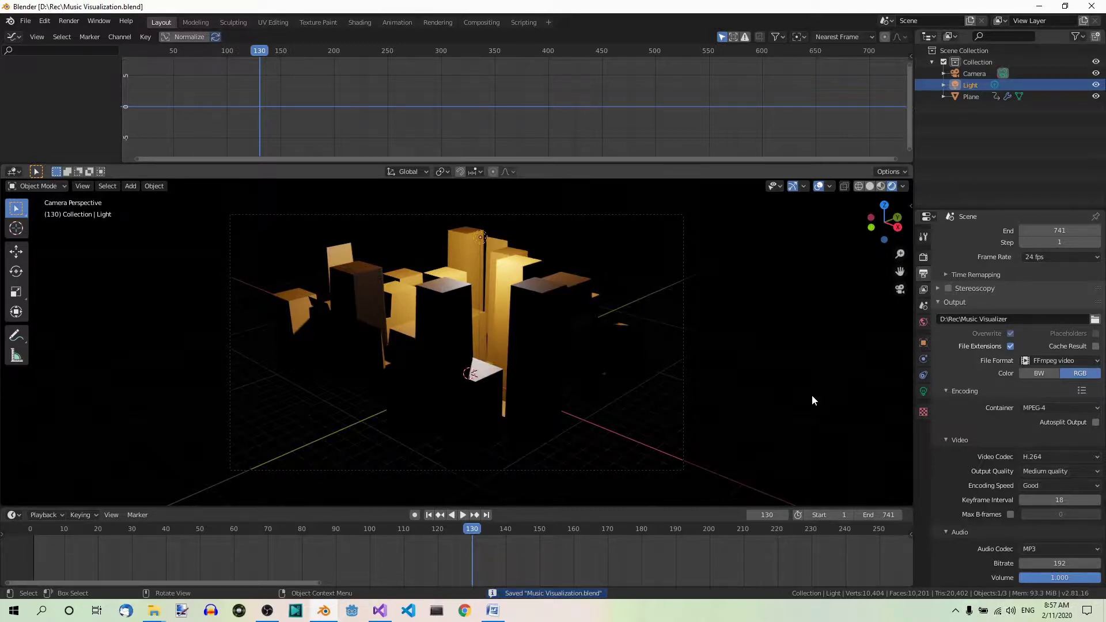
click(68, 22)
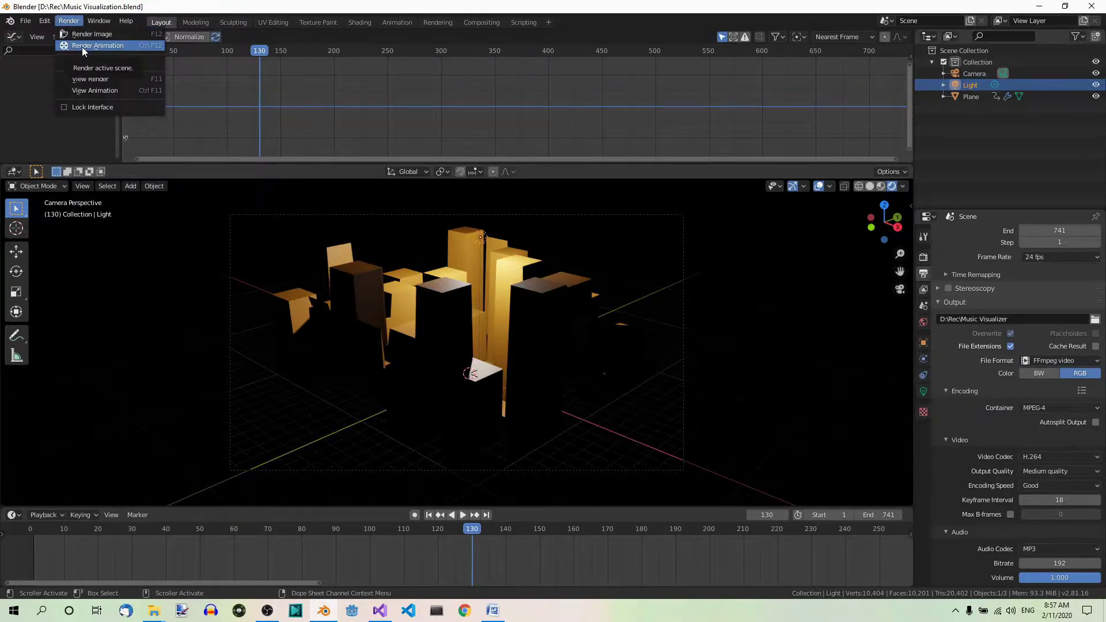
click(81, 46)
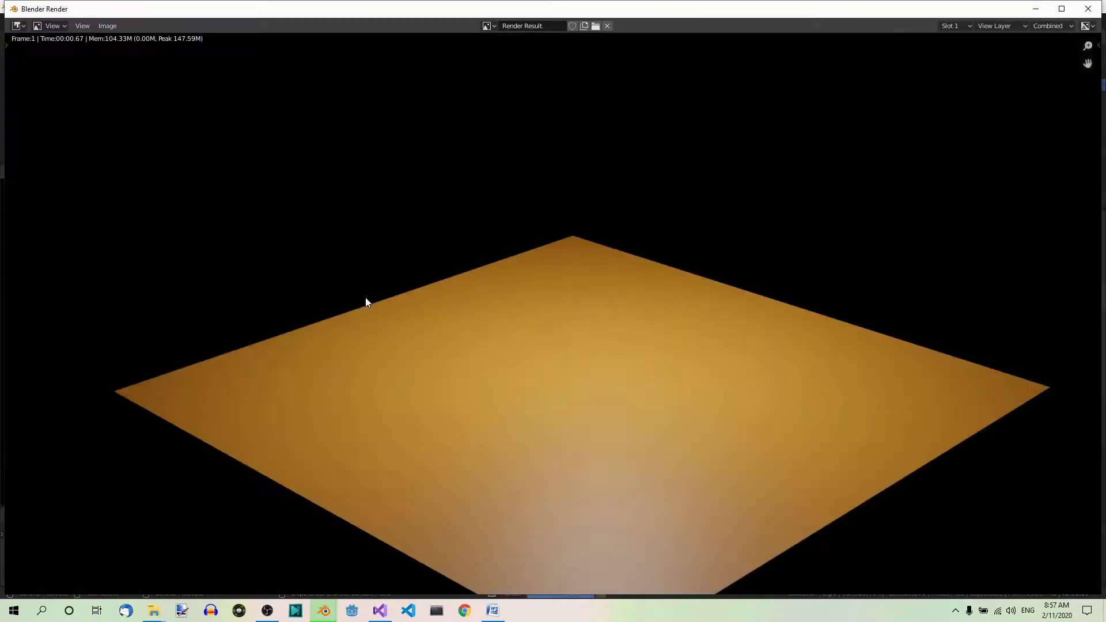